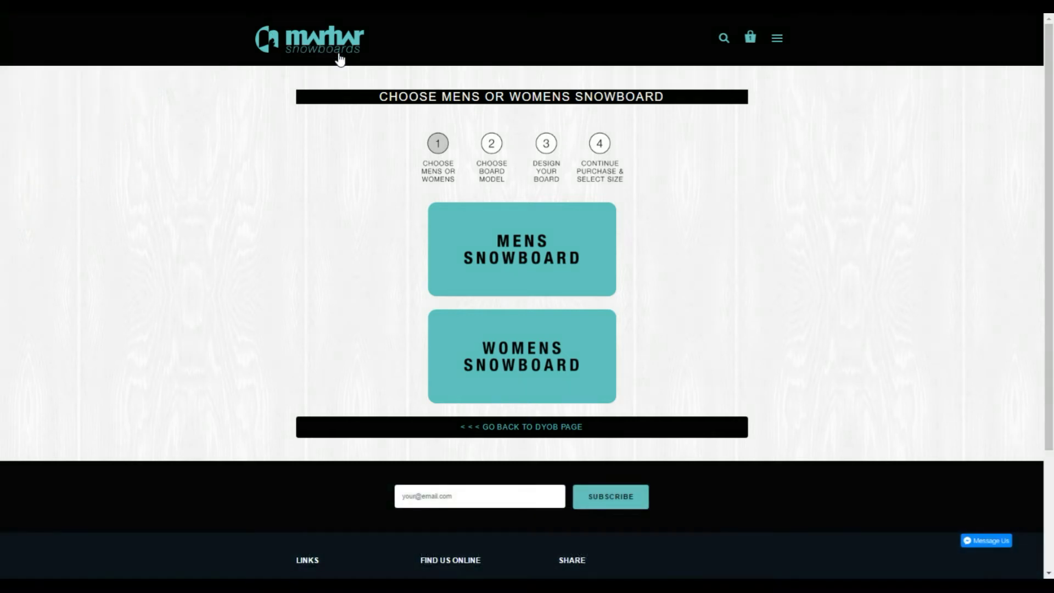
Choose men's snowboards and the Lumberjack model to open its blank design canvas.
{"action": "left_click", "coordinate": [510, 262]}
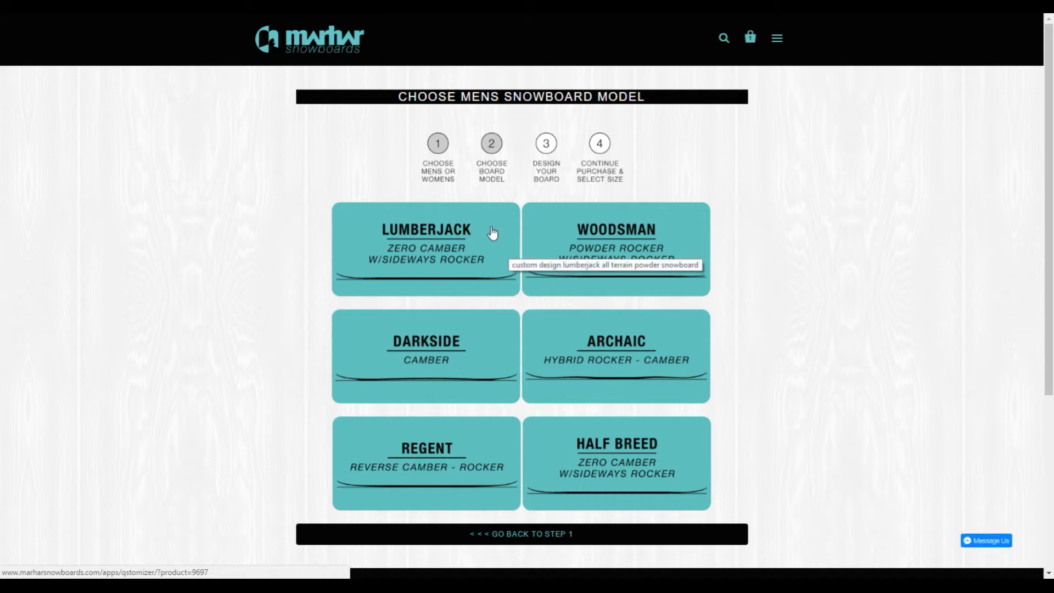
{"action": "left_click", "coordinate": [437, 255]}
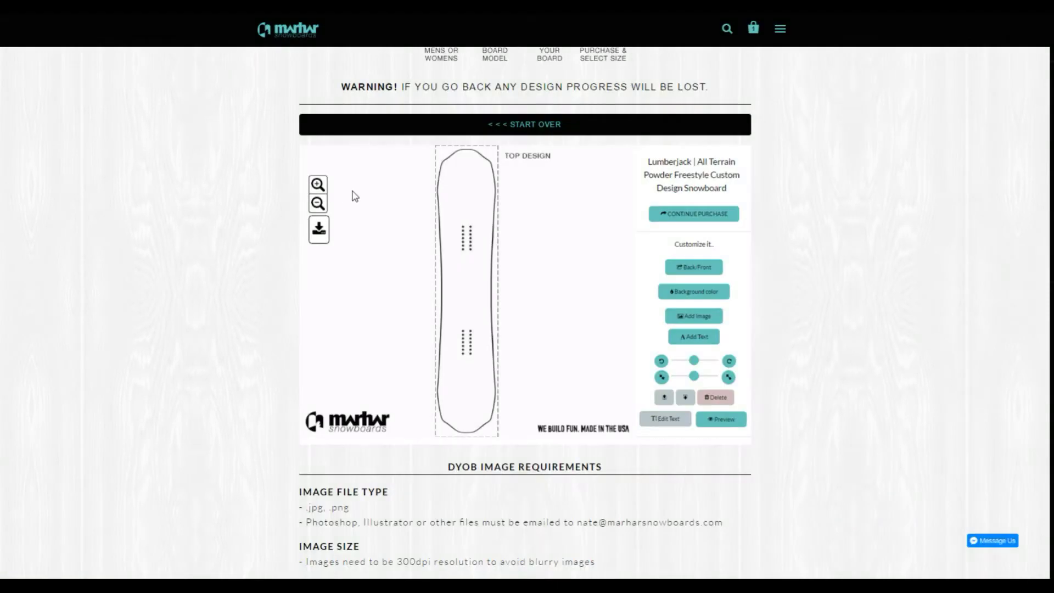
Give the board's top a solid red (FF0000) background and bring up the clipart picker.
{"action": "left_click", "coordinate": [693, 266]}
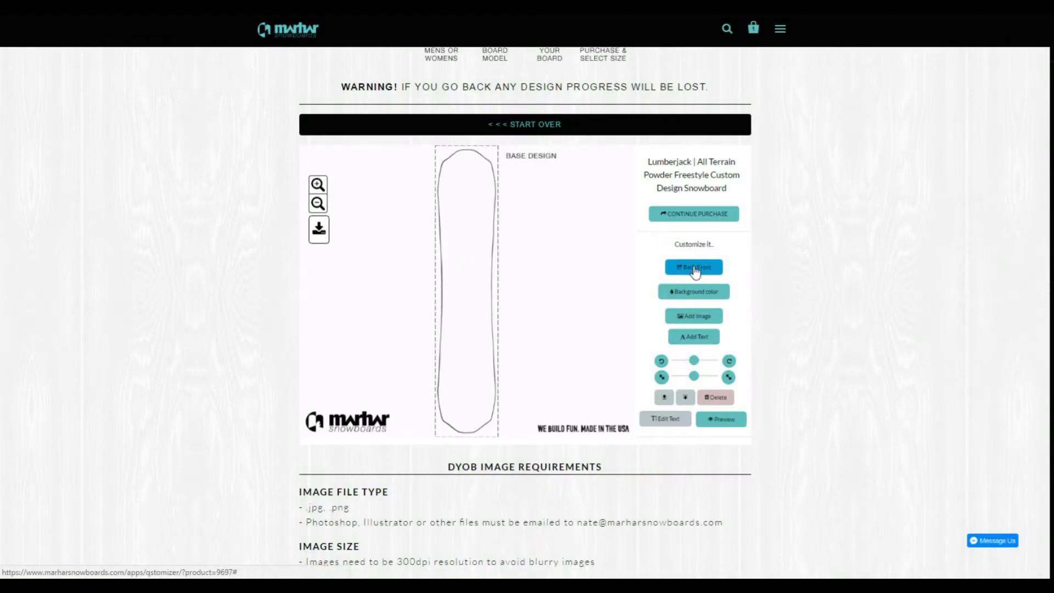
{"action": "left_click", "coordinate": [694, 268]}
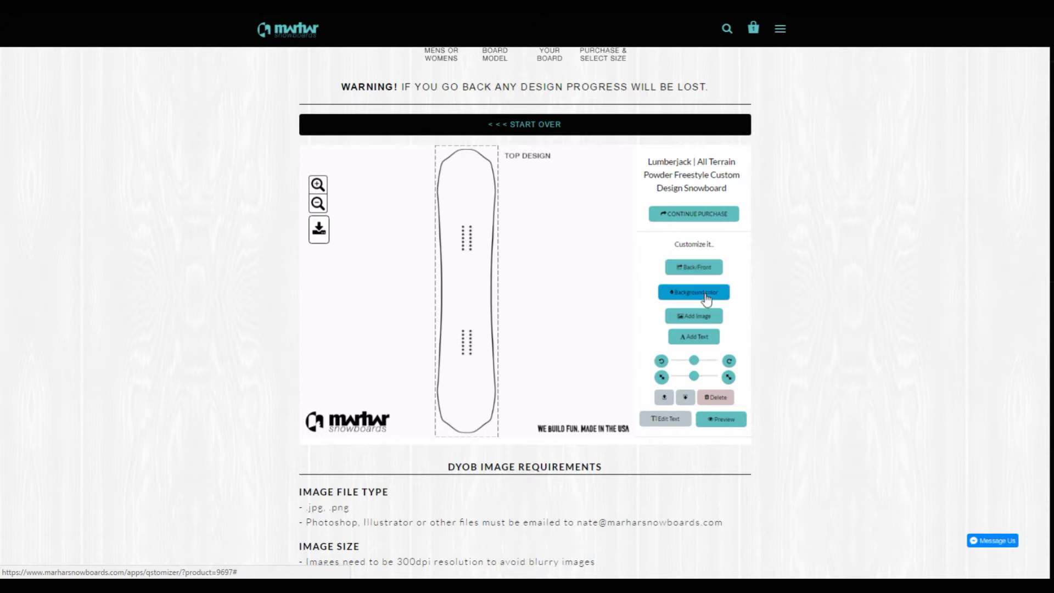
{"action": "left_click", "coordinate": [705, 297]}
{"action": "left_click", "coordinate": [416, 172]}
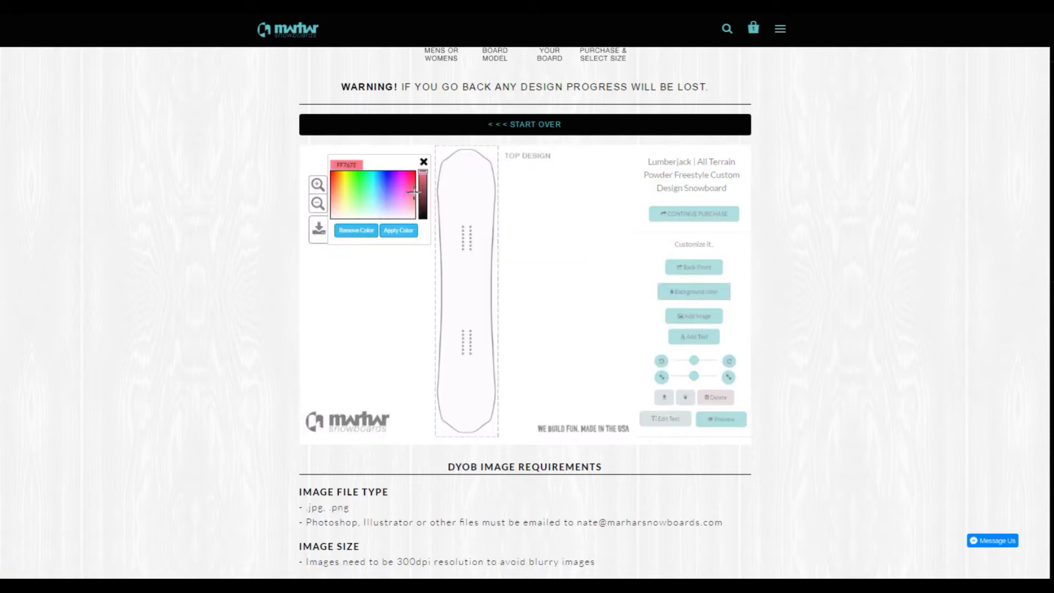
{"action": "left_click", "coordinate": [399, 230]}
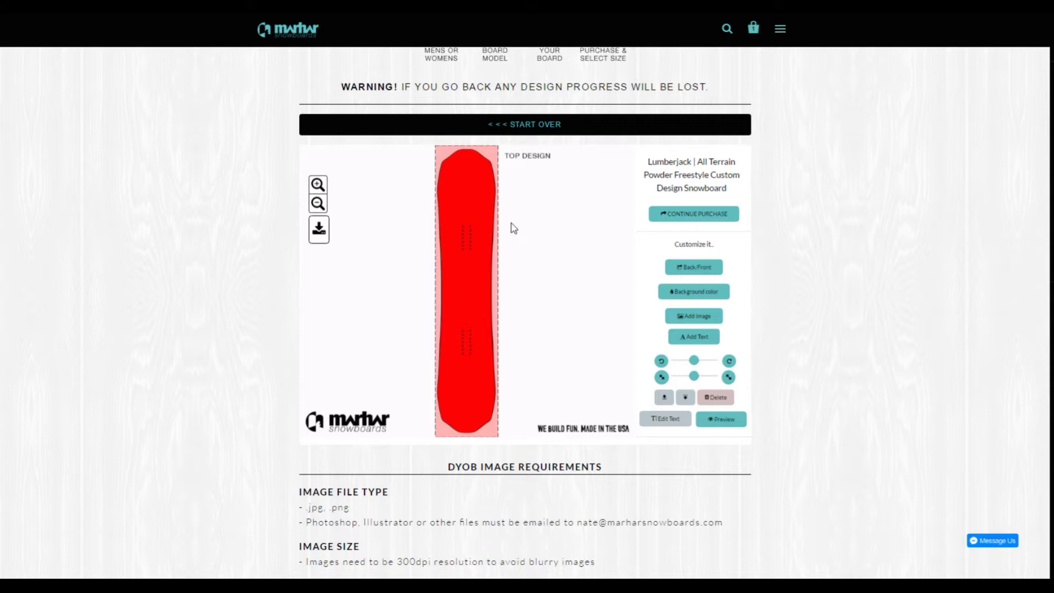
{"action": "left_click", "coordinate": [692, 314]}
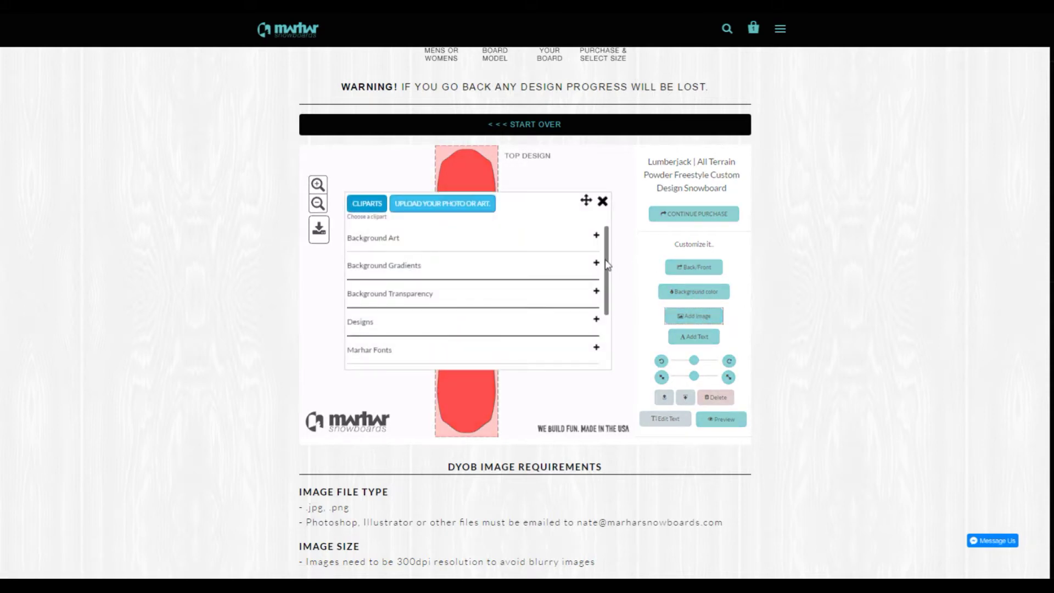
{"action": "left_click_drag", "start_coordinate": [607, 264], "coordinate": [634, 328]}
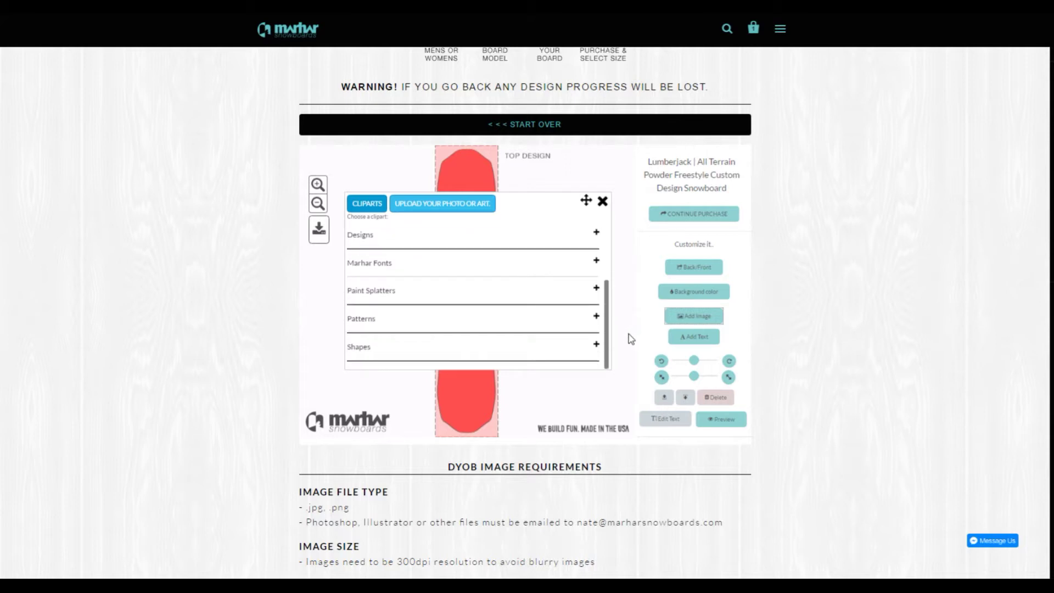
Add the solid black rectangle shape to the board's centre and scale it slightly.
{"action": "left_click", "coordinate": [596, 345]}
{"action": "scroll", "coordinate": [607, 311], "scroll_direction": "down", "scroll_amount": 2}
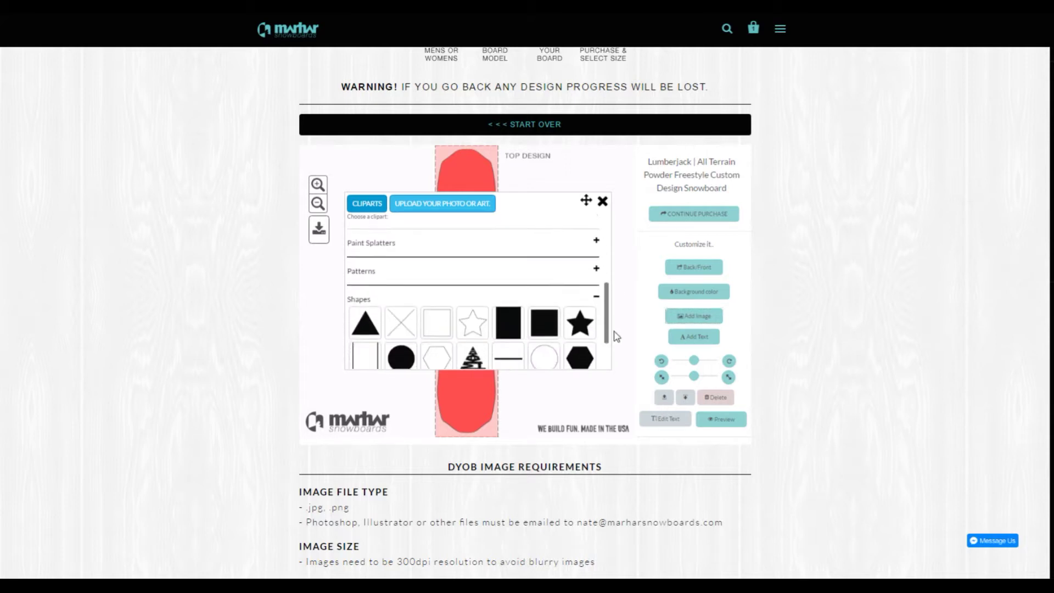
{"action": "left_click", "coordinate": [509, 295]}
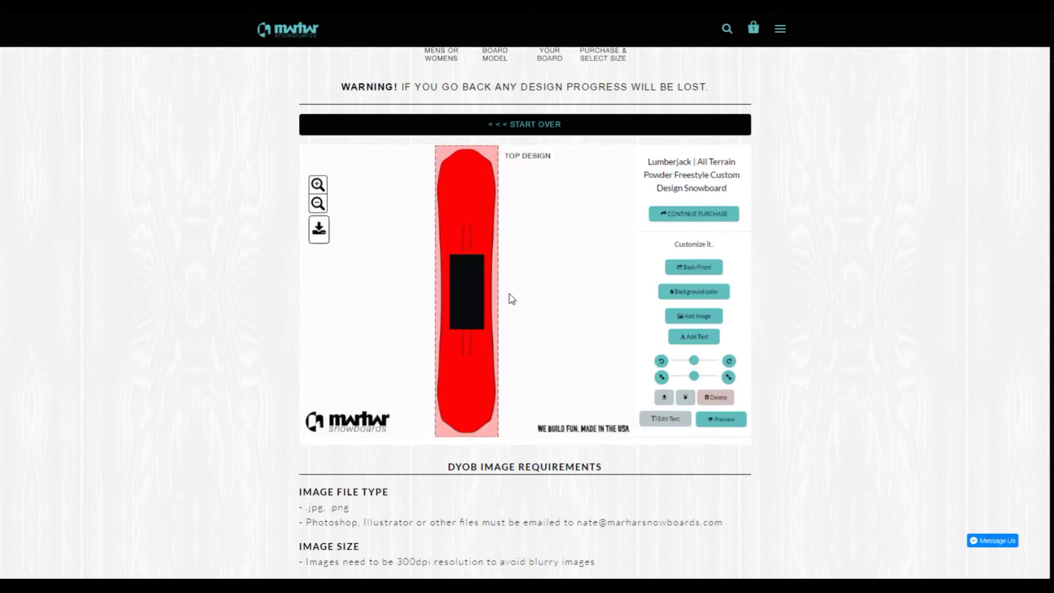
{"action": "left_click", "coordinate": [475, 296]}
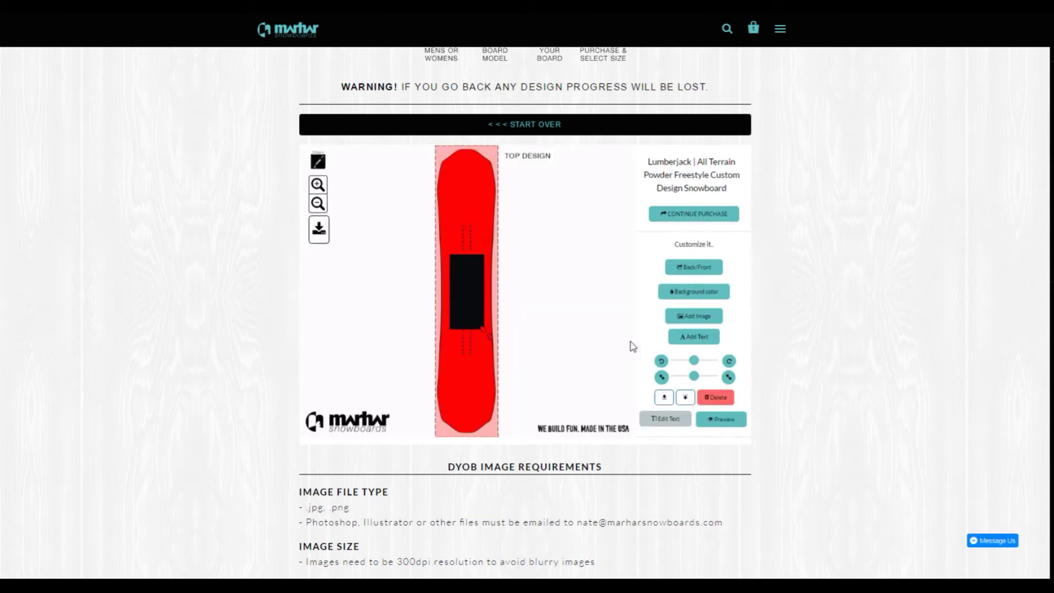
{"action": "left_click_drag", "start_coordinate": [693, 380], "coordinate": [692, 382]}
{"action": "left_click", "coordinate": [692, 315]}
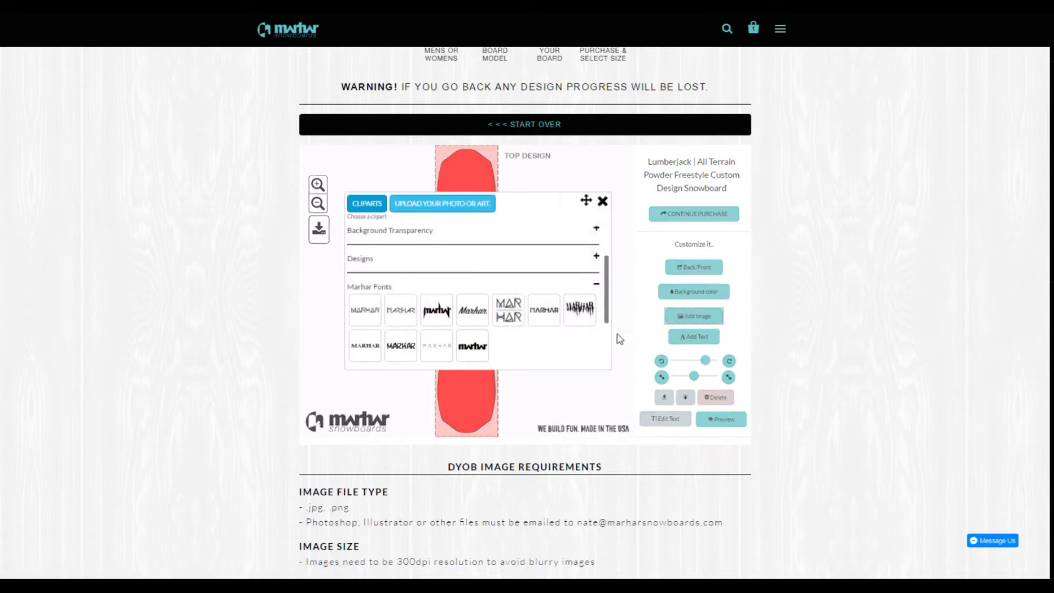
Add the Marhar Fonts lettering logo, colour it white, and shrink it inside the rectangle.
{"action": "left_click", "coordinate": [438, 313]}
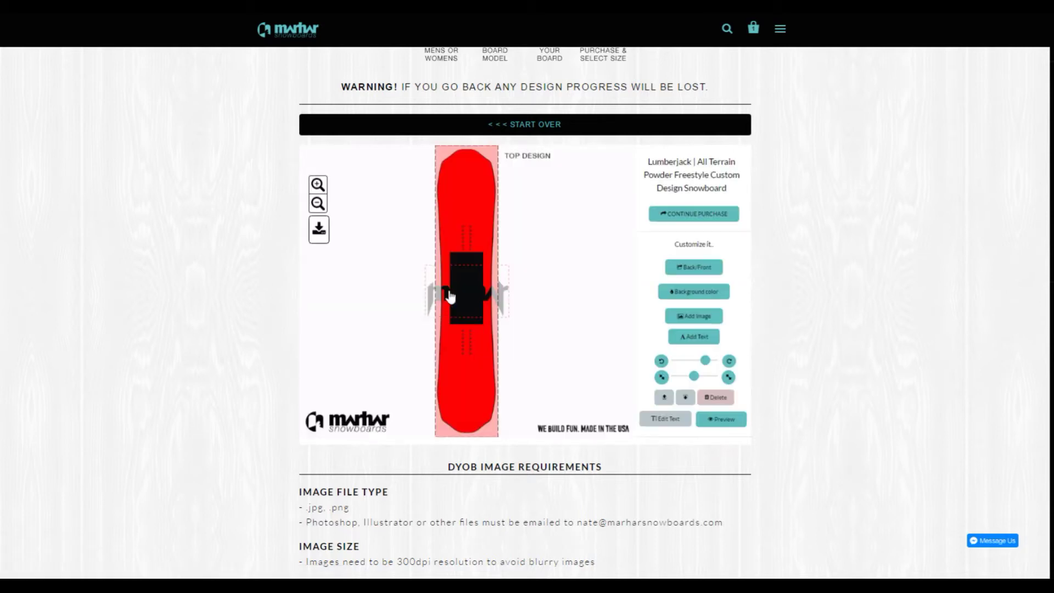
{"action": "left_click", "coordinate": [318, 161]}
{"action": "left_click", "coordinate": [381, 232]}
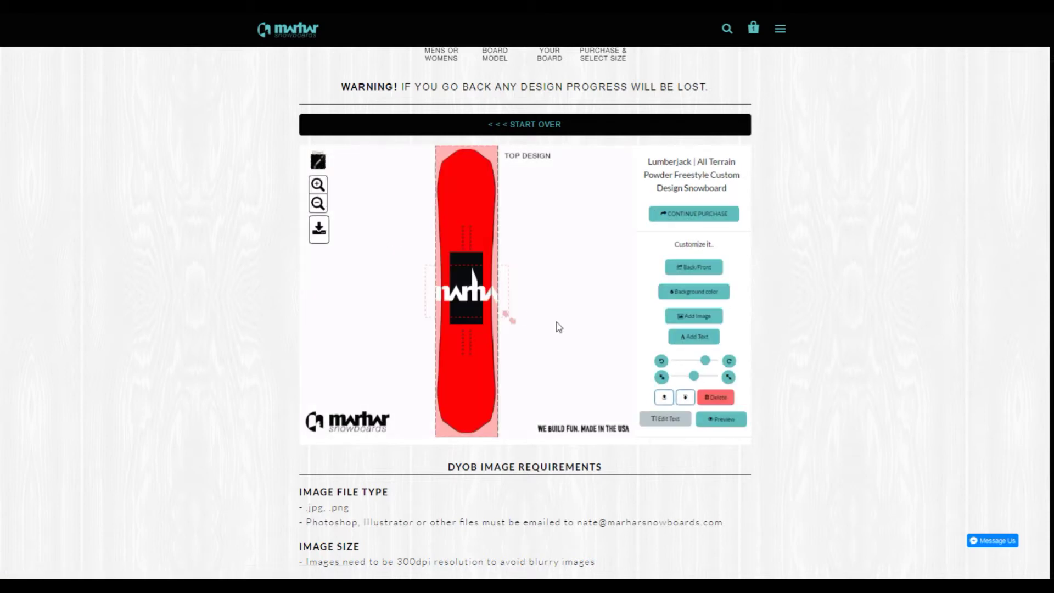
{"action": "left_click_drag", "start_coordinate": [694, 375], "coordinate": [678, 376]}
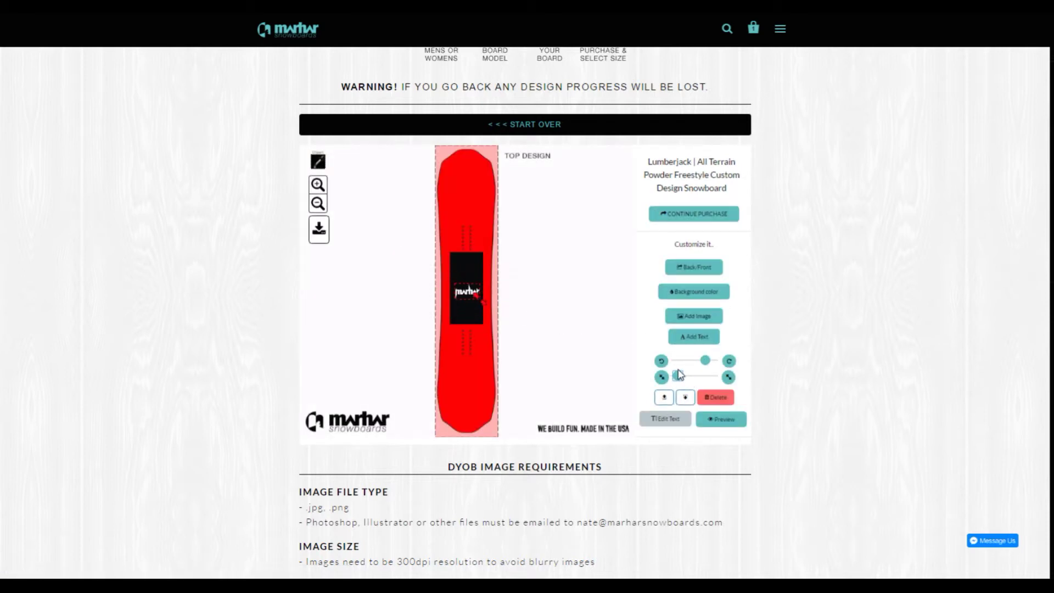
{"action": "left_click", "coordinate": [466, 295]}
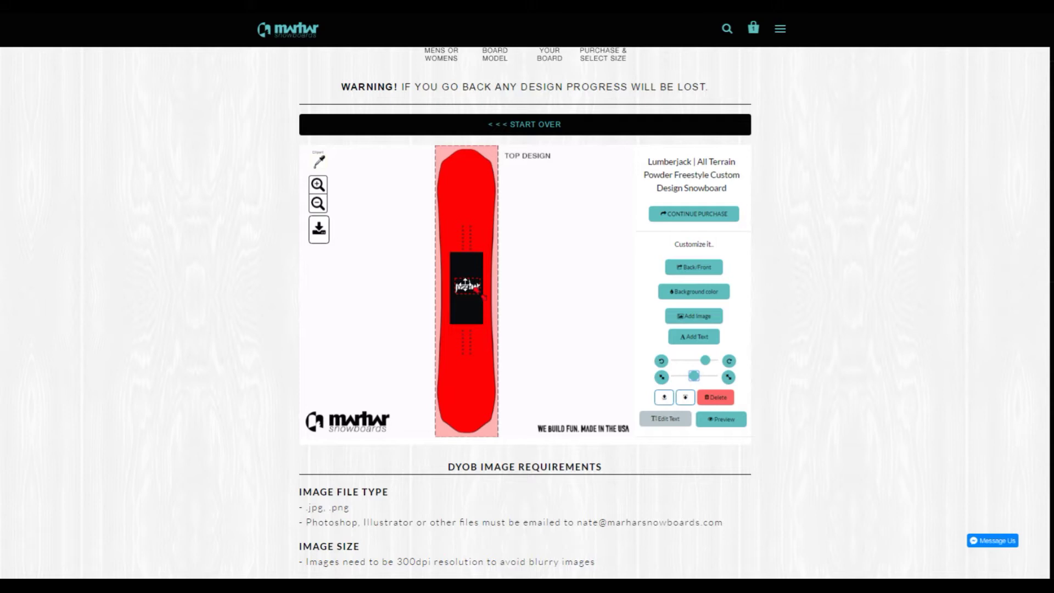
{"action": "left_click_drag", "start_coordinate": [485, 296], "coordinate": [483, 297]}
Add an enlarged, rotated black paint splatter near the board's nose.
{"action": "left_click", "coordinate": [695, 318]}
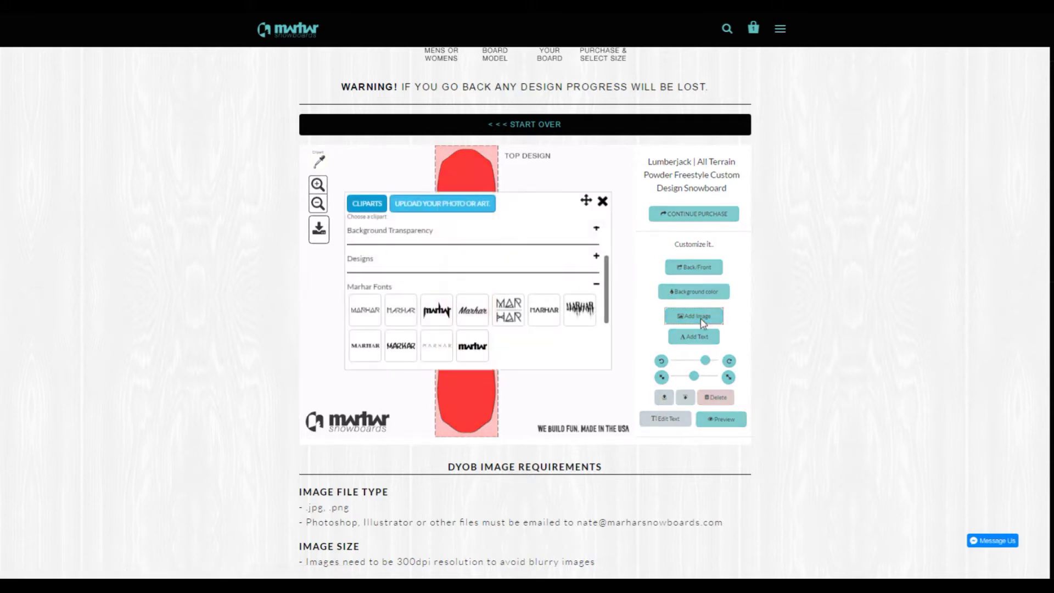
{"action": "left_click", "coordinate": [599, 286]}
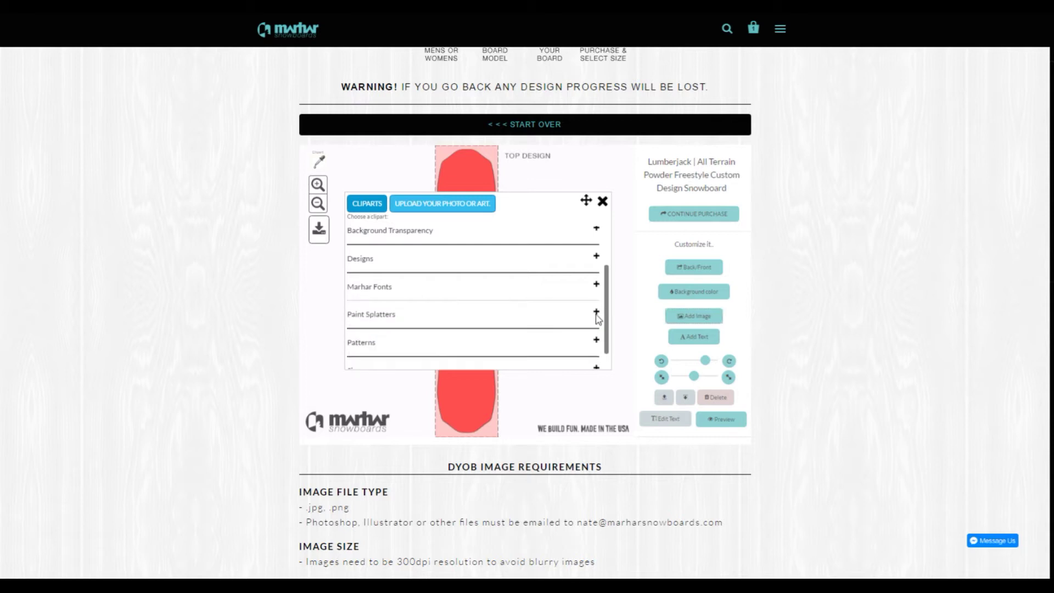
{"action": "left_click", "coordinate": [597, 314]}
{"action": "left_click", "coordinate": [401, 337]}
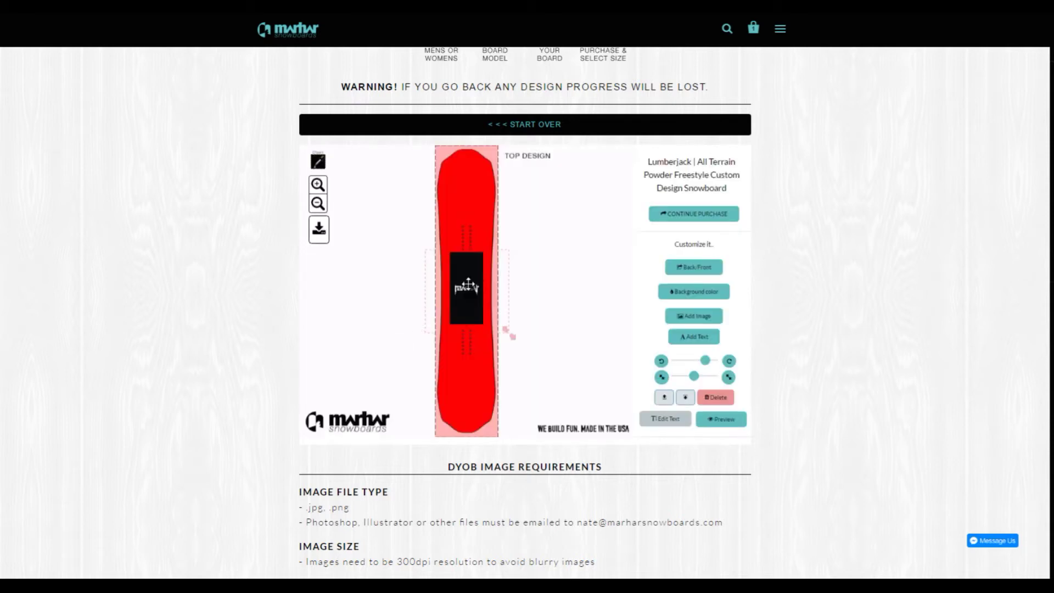
{"action": "left_click_drag", "start_coordinate": [467, 239], "coordinate": [447, 174]}
{"action": "left_click_drag", "start_coordinate": [706, 386], "coordinate": [696, 379]}
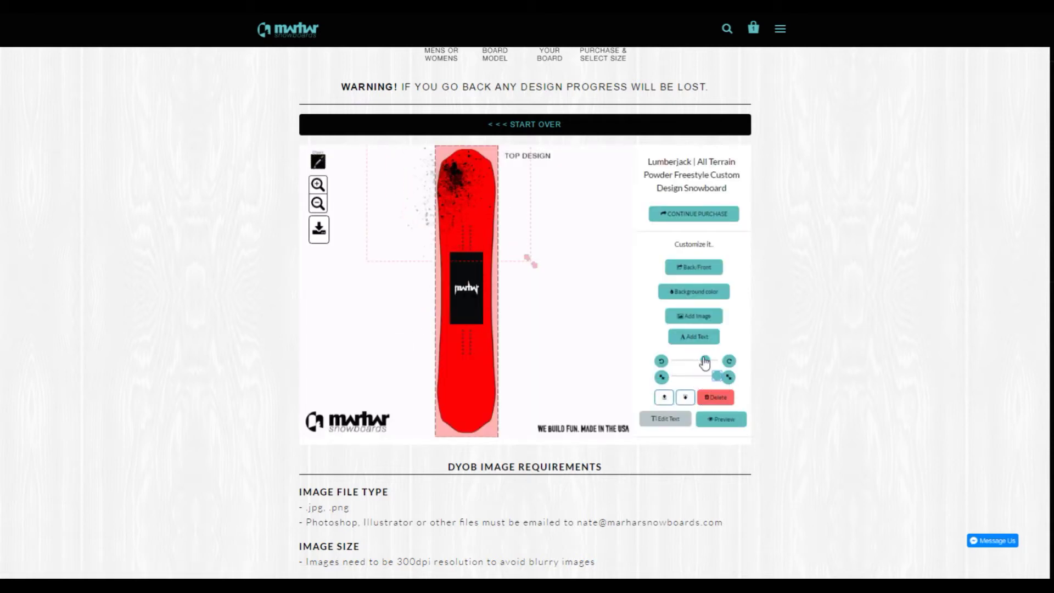
Add two more enlarged splatters, one at the tail and one below the rectangle.
{"action": "left_click", "coordinate": [694, 315]}
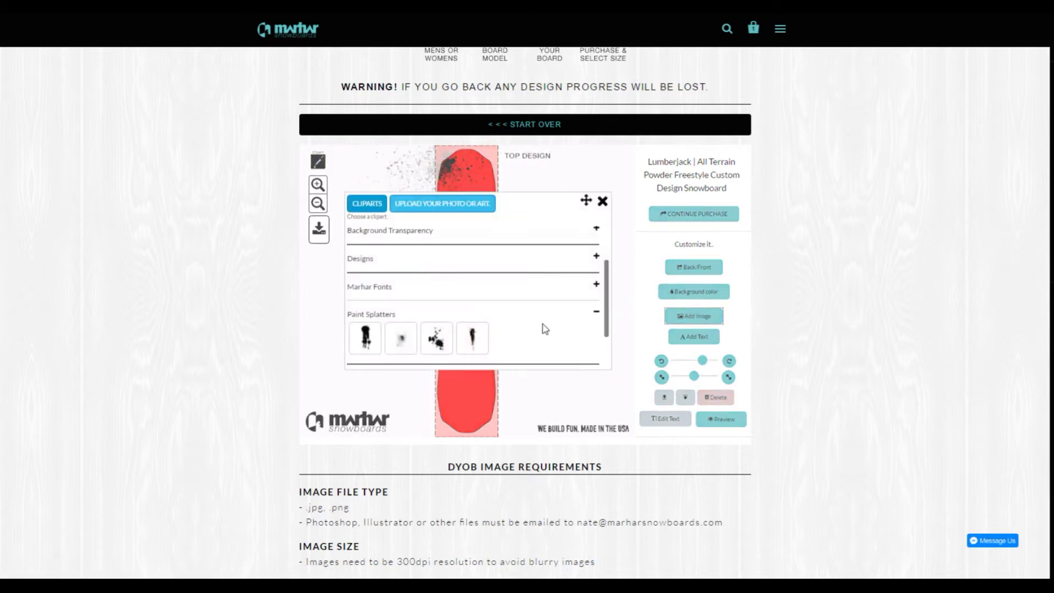
{"action": "left_click", "coordinate": [400, 338]}
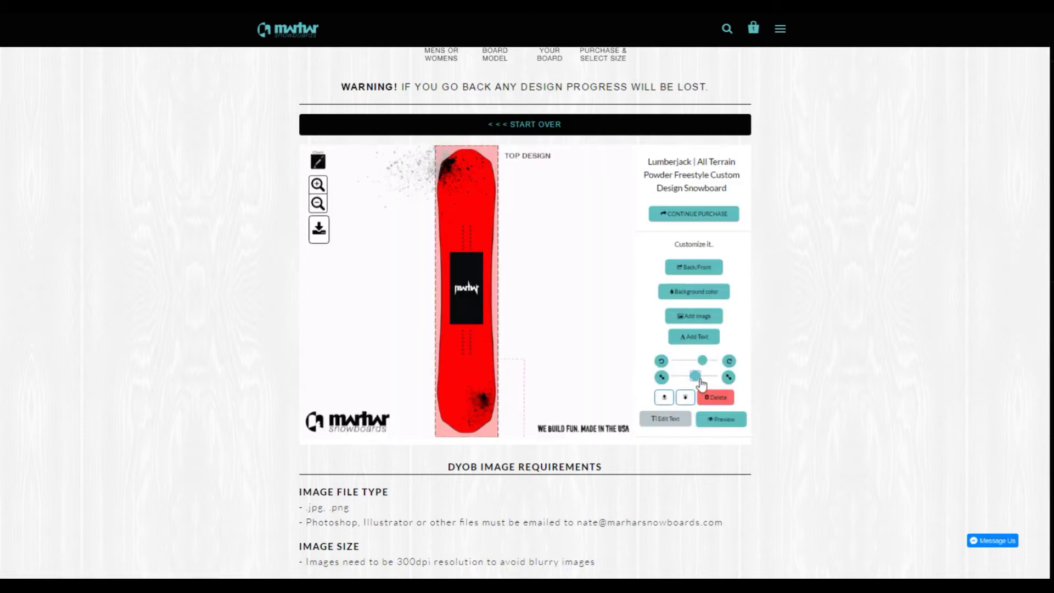
{"action": "mouse_move", "coordinate": [694, 376]}
{"action": "left_mouse_down"}
{"action": "mouse_move", "coordinate": [709, 377]}
{"action": "mouse_move", "coordinate": [716, 360]}
{"action": "mouse_move", "coordinate": [693, 376]}
{"action": "left_mouse_up"}
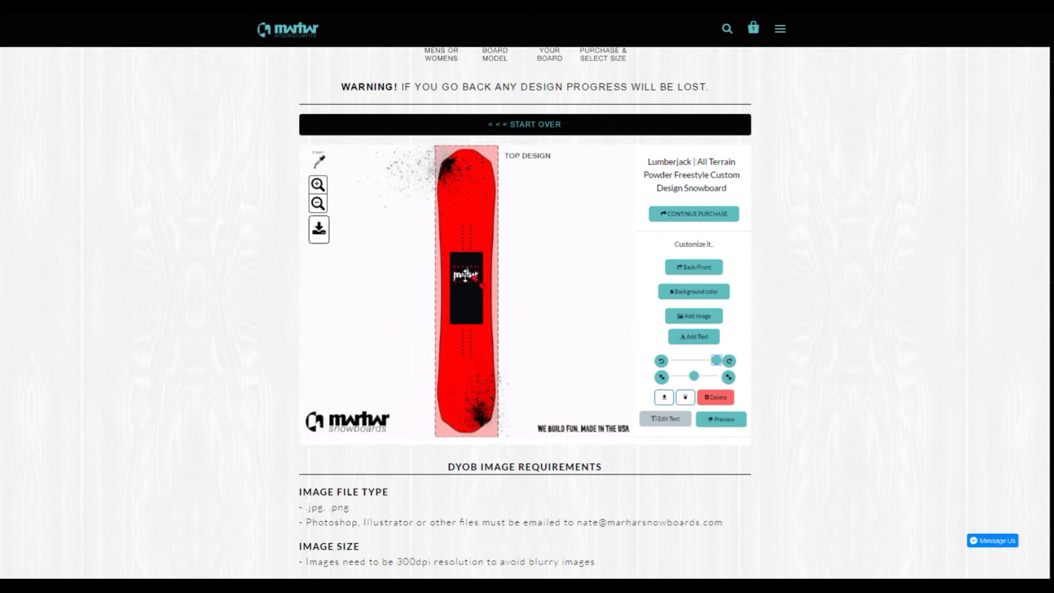
{"action": "left_click", "coordinate": [694, 316]}
{"action": "left_click", "coordinate": [475, 344]}
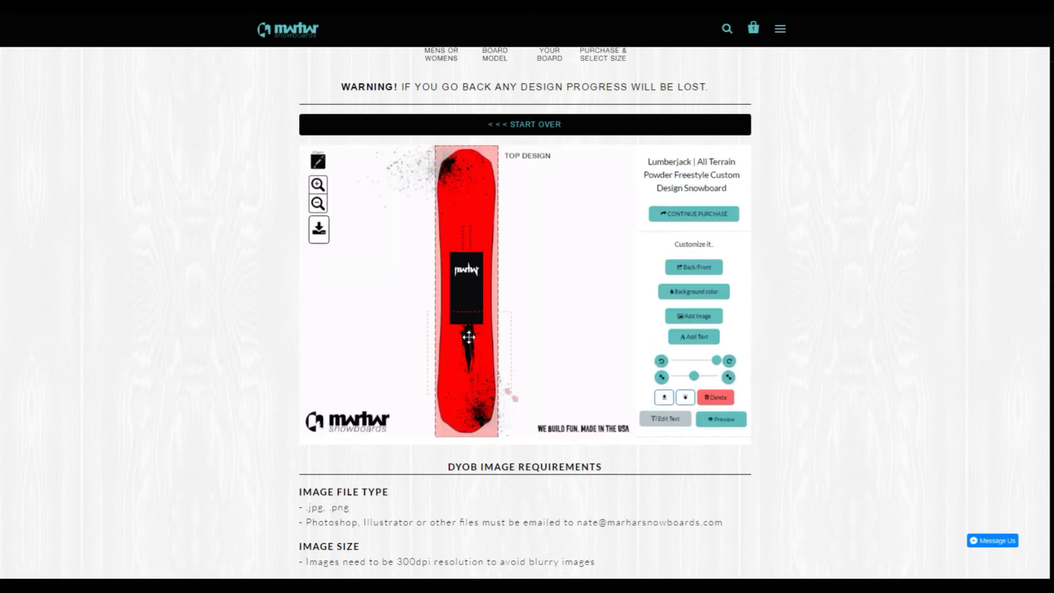
{"action": "left_click_drag", "start_coordinate": [698, 377], "coordinate": [716, 376]}
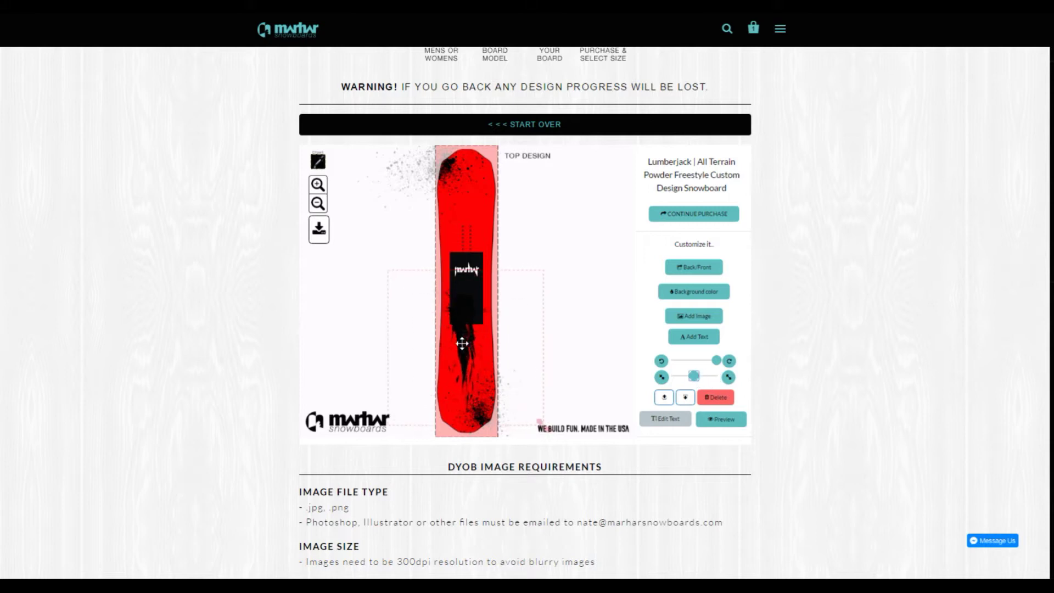
{"action": "left_click_drag", "start_coordinate": [475, 377], "coordinate": [469, 343]}
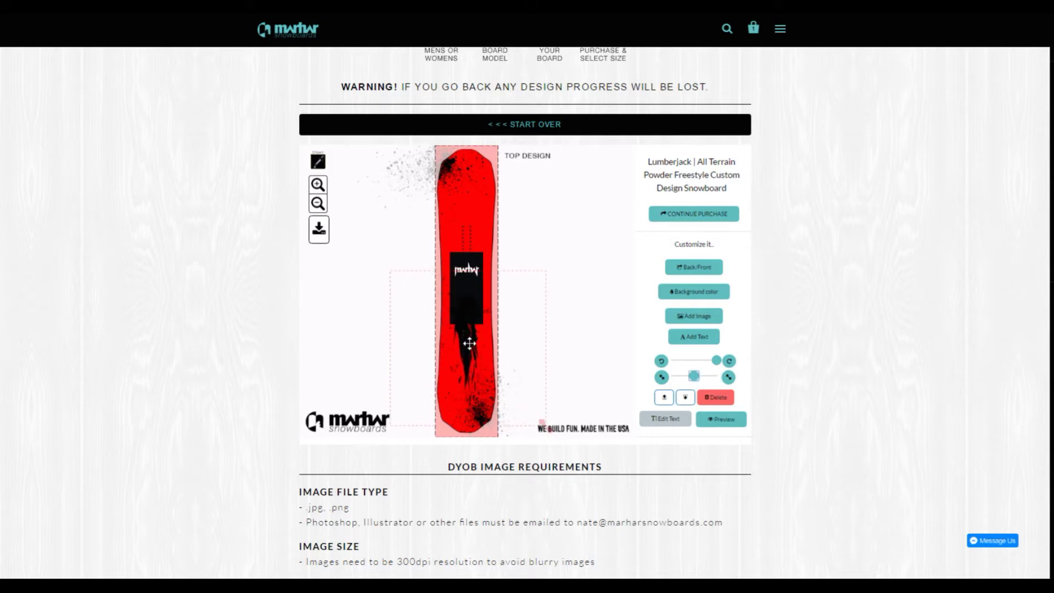
Place the uploaded maze image and shrink it to sit inside the black rectangle.
{"action": "left_click", "coordinate": [703, 324]}
{"action": "left_click", "coordinate": [445, 206]}
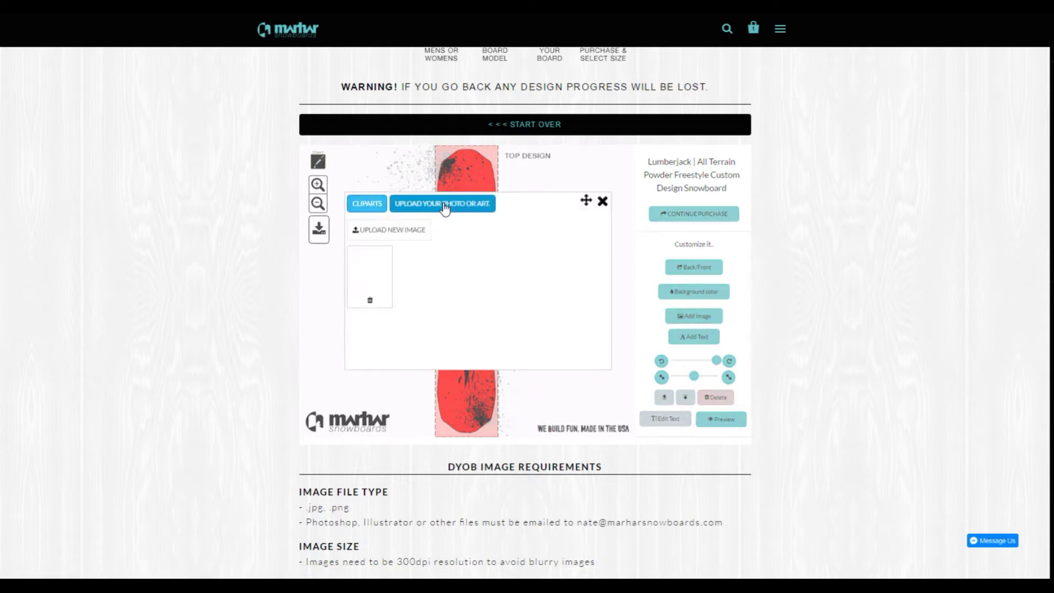
{"action": "left_click", "coordinate": [369, 261]}
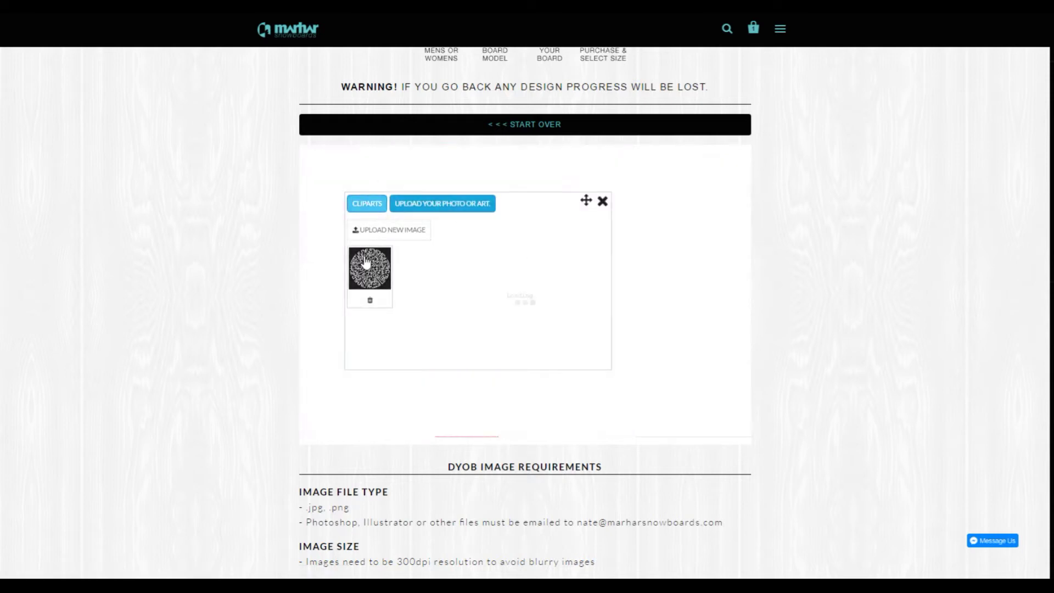
{"action": "left_click_drag", "start_coordinate": [694, 377], "coordinate": [677, 375]}
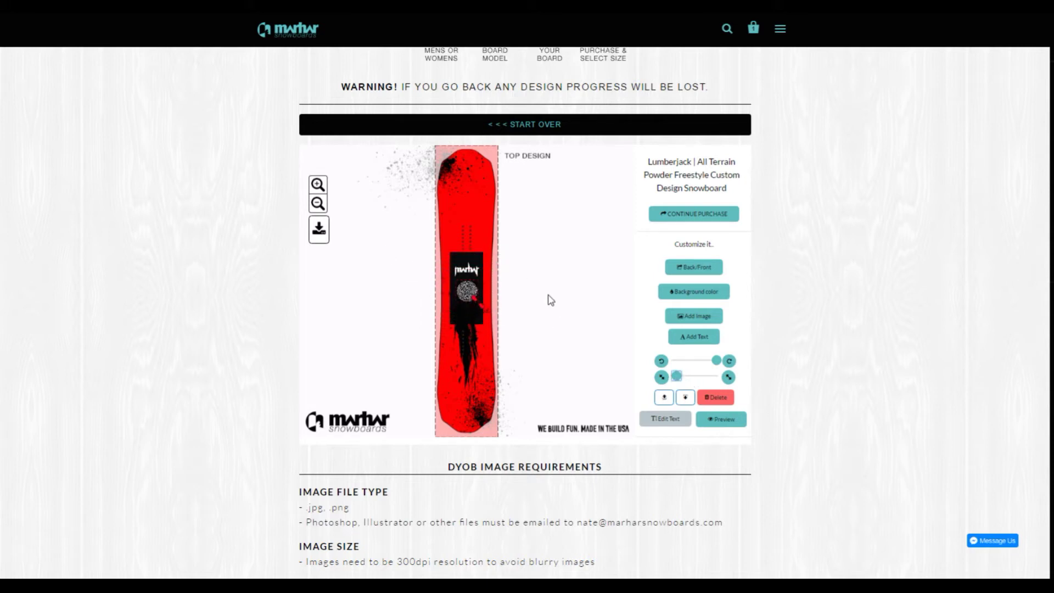
Preview the top design, then add a new paint splatter and enlarge it.
{"action": "left_click", "coordinate": [721, 419]}
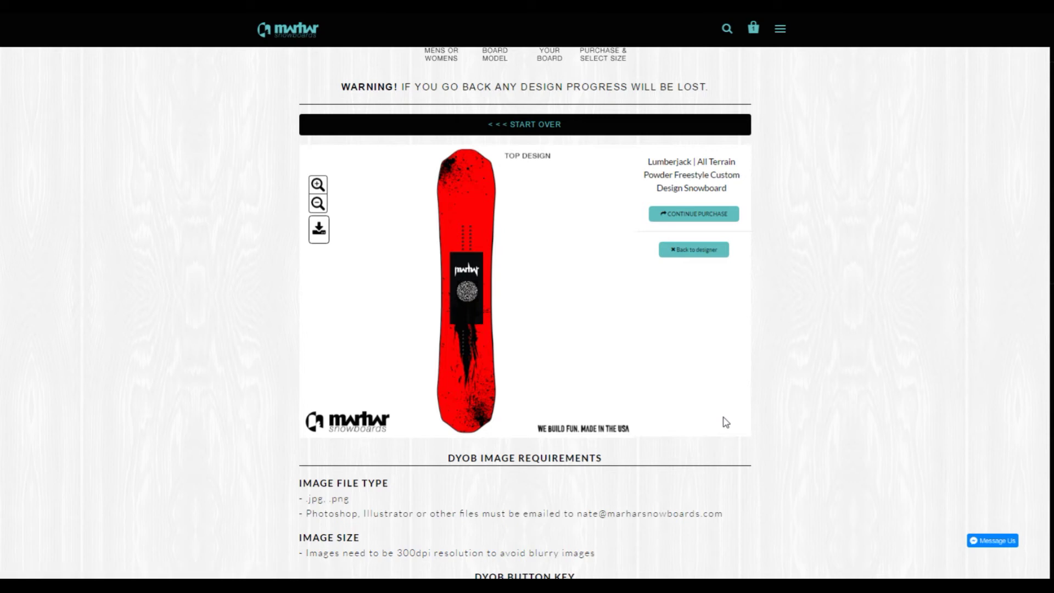
{"action": "left_click", "coordinate": [675, 246]}
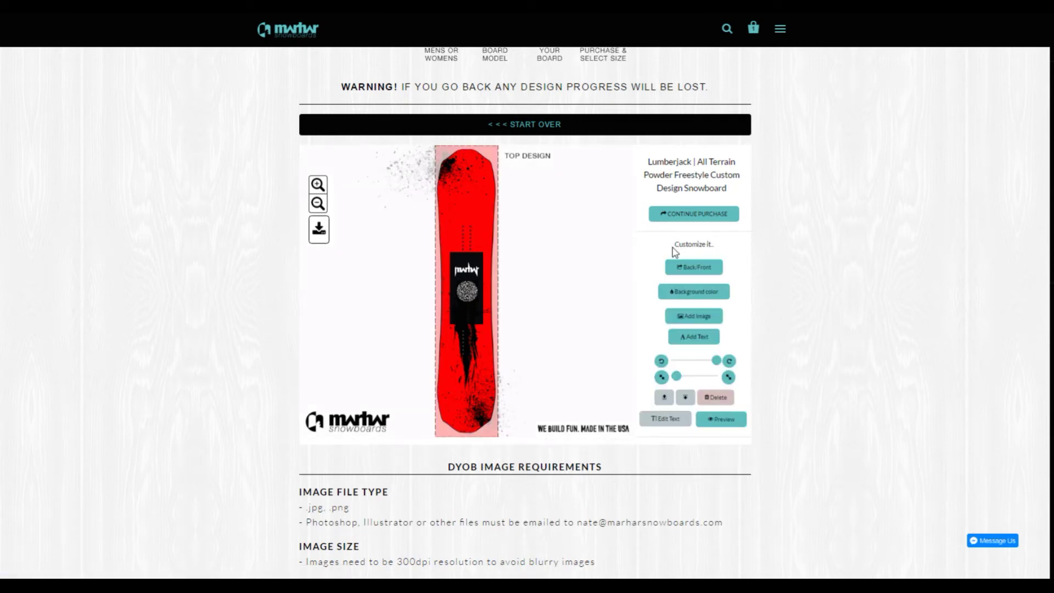
{"action": "left_click", "coordinate": [694, 315]}
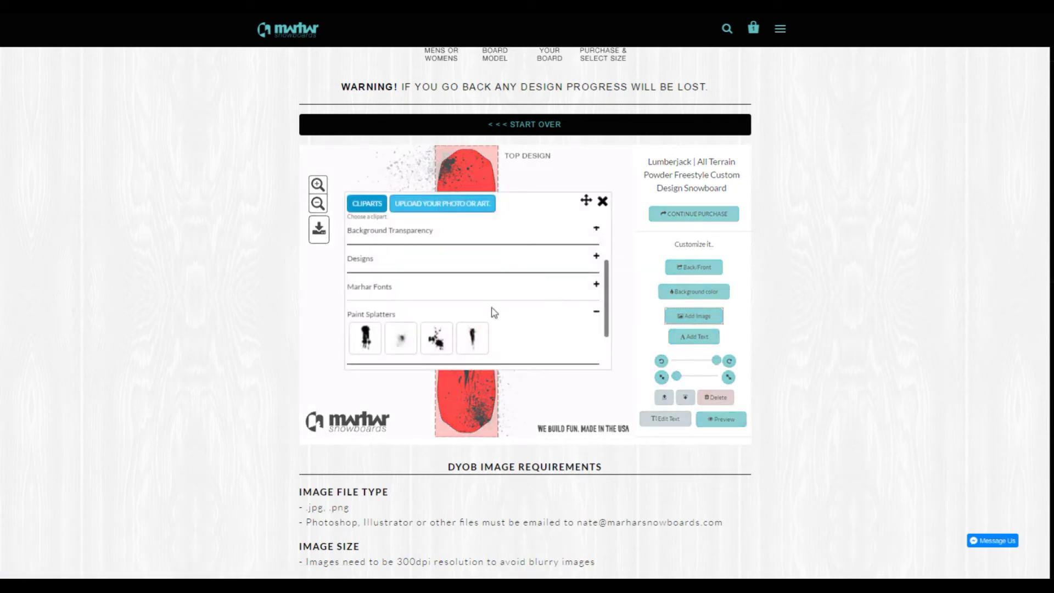
{"action": "left_click", "coordinate": [470, 337]}
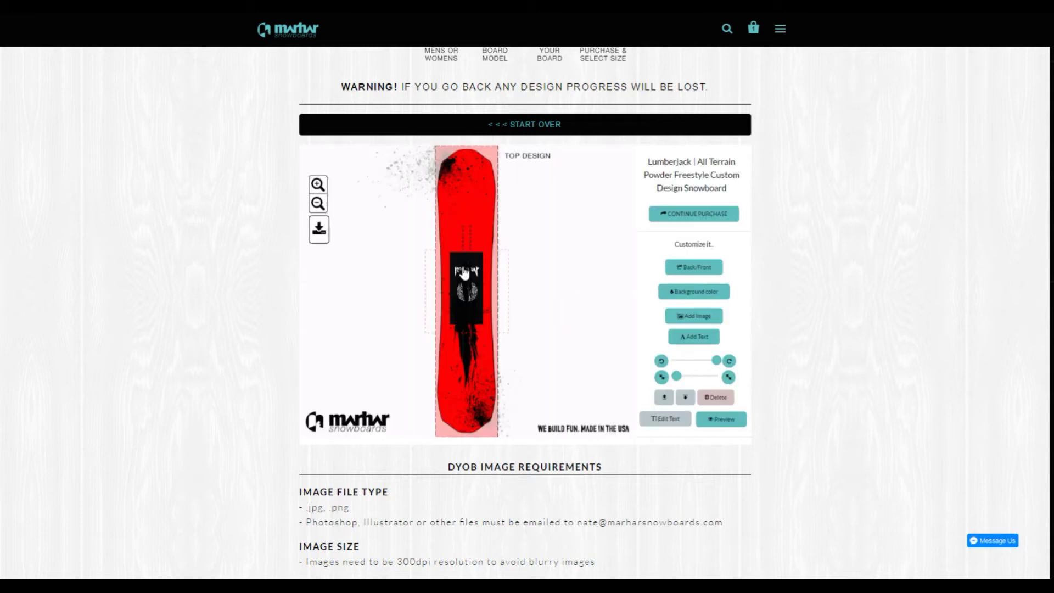
{"action": "left_click", "coordinate": [463, 273]}
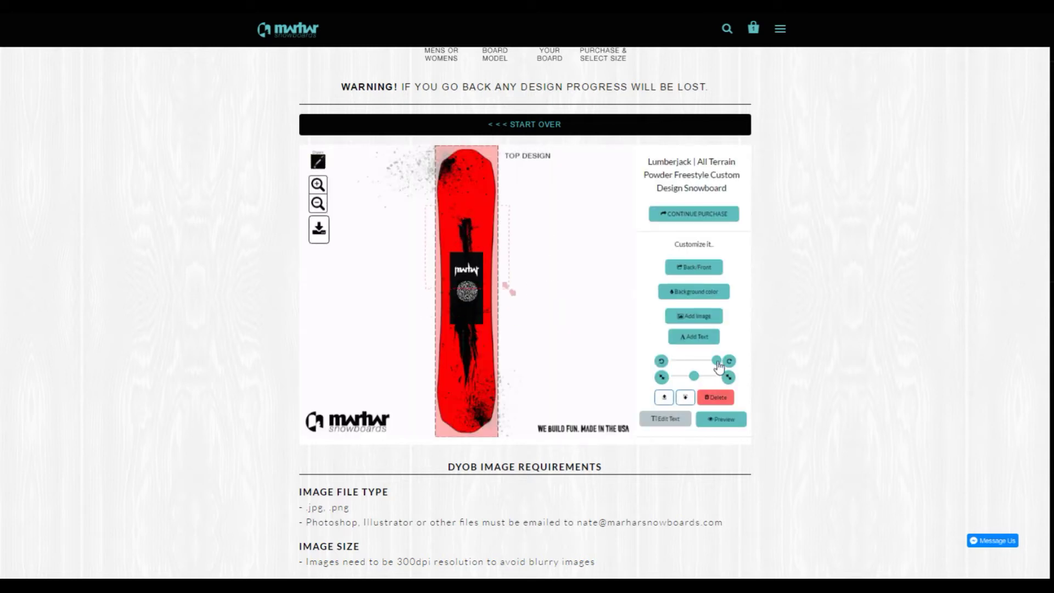
{"action": "left_click_drag", "start_coordinate": [694, 376], "coordinate": [708, 377]}
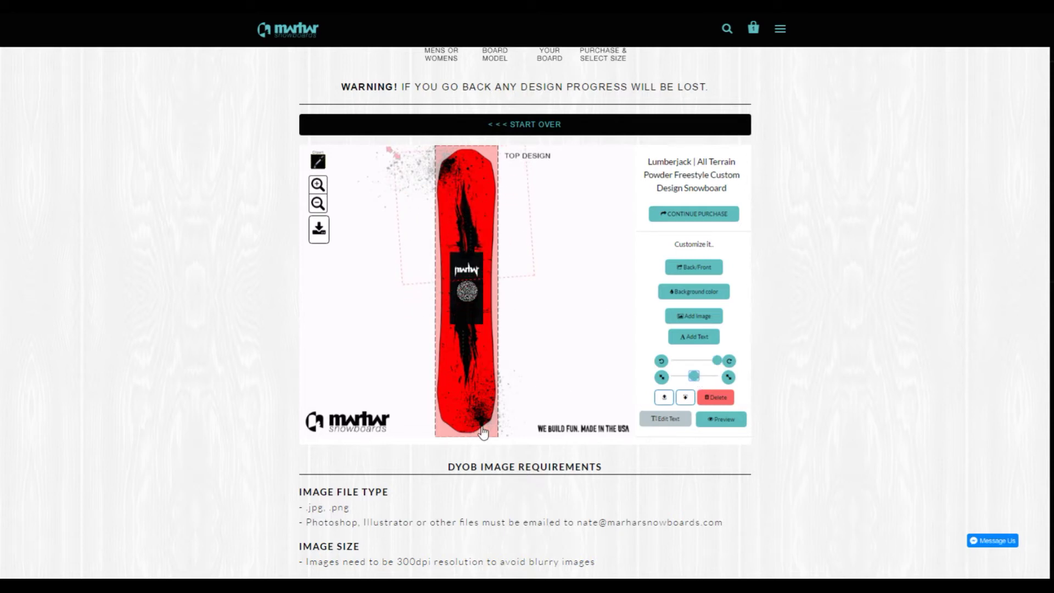
Delete the old splatter and preview the finished top design.
{"action": "left_click", "coordinate": [714, 398]}
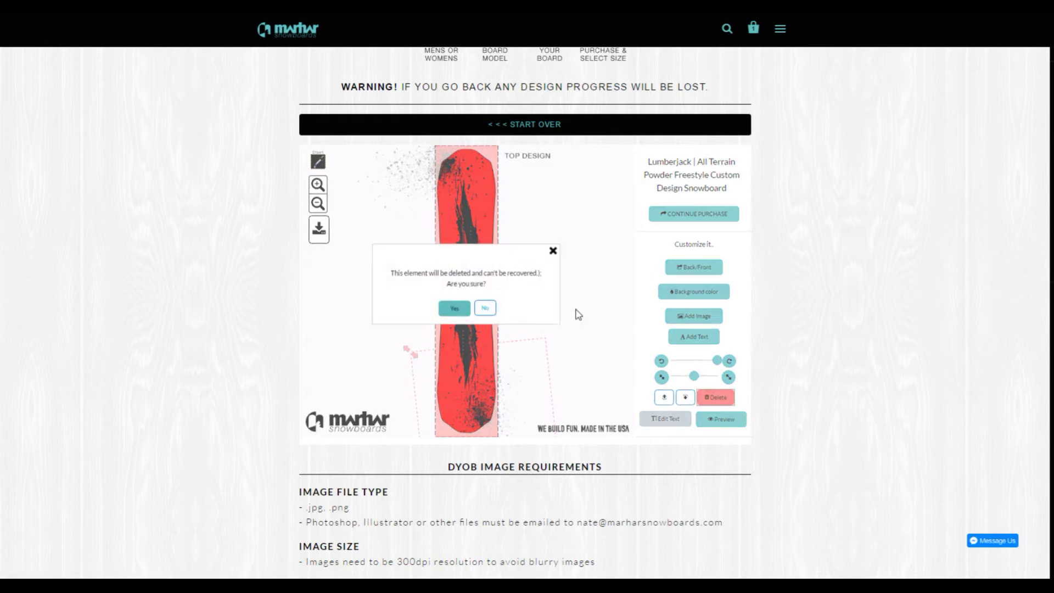
{"action": "left_click", "coordinate": [452, 310]}
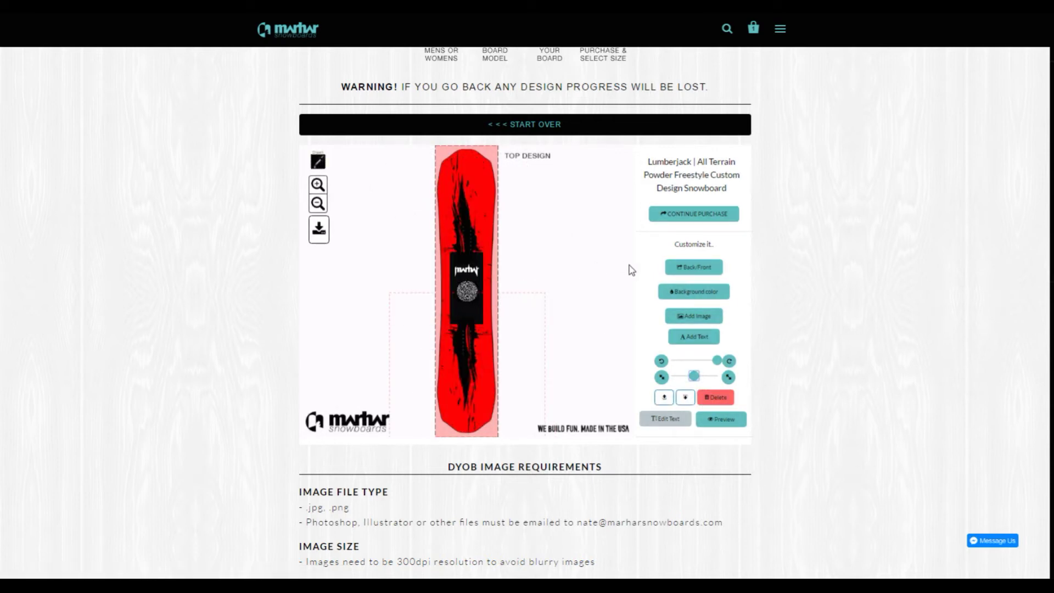
{"action": "left_click", "coordinate": [721, 420]}
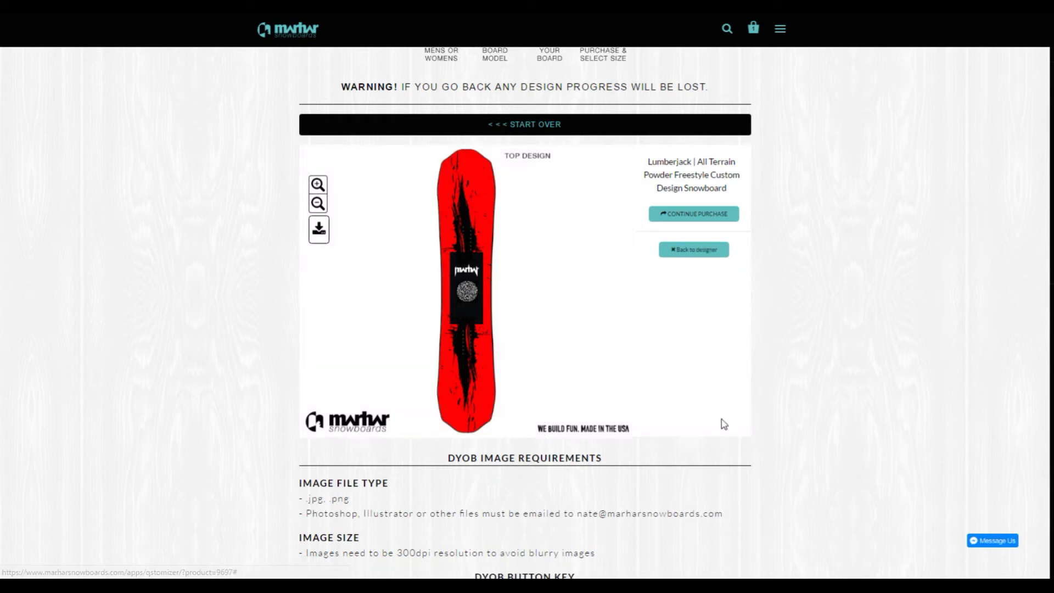
{"action": "left_click", "coordinate": [688, 250]}
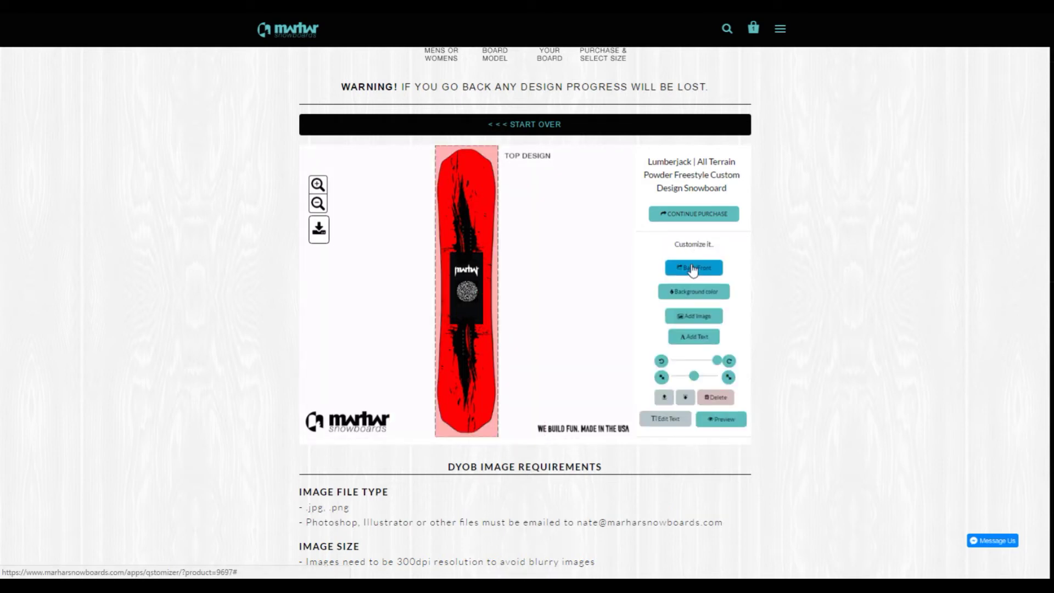
Switch to the board's base and fill it with the purple Background Art texture.
{"action": "left_click", "coordinate": [693, 269]}
{"action": "left_click", "coordinate": [700, 296]}
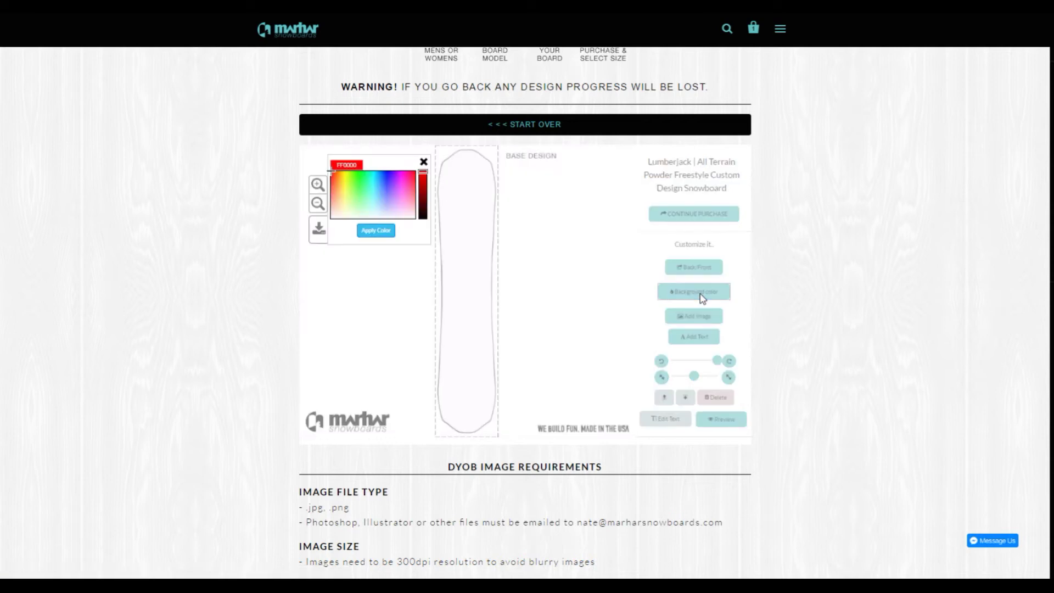
{"action": "left_click", "coordinate": [462, 175]}
{"action": "left_click", "coordinate": [689, 316]}
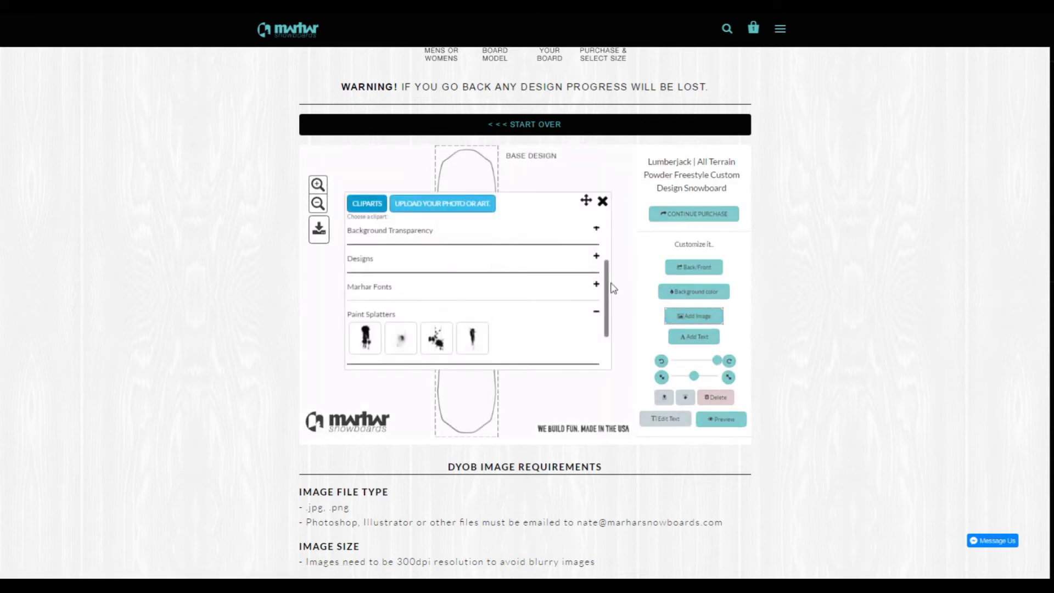
{"action": "scroll", "coordinate": [608, 281], "scroll_direction": "up", "scroll_amount": 3}
{"action": "left_click", "coordinate": [597, 237]}
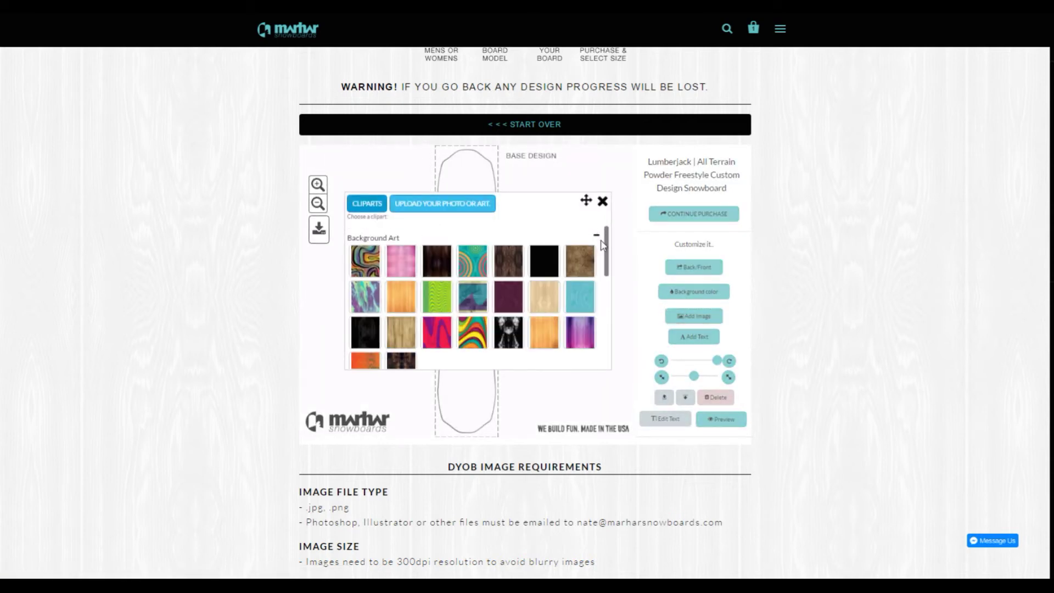
{"action": "scroll", "coordinate": [609, 253], "scroll_direction": "down", "scroll_amount": 1}
{"action": "left_click", "coordinate": [511, 272]}
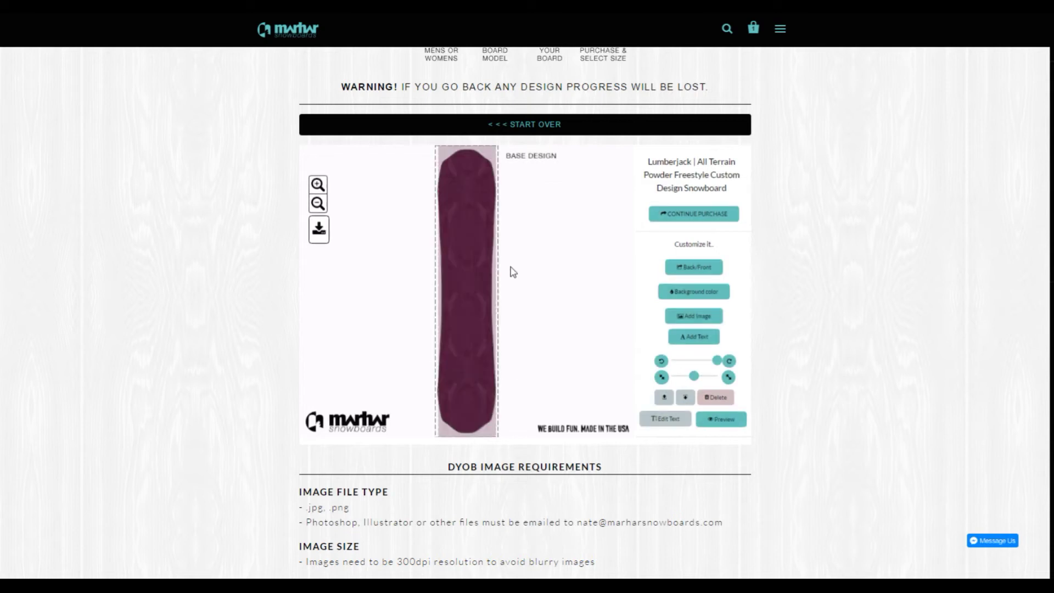
{"action": "left_click", "coordinate": [698, 317]}
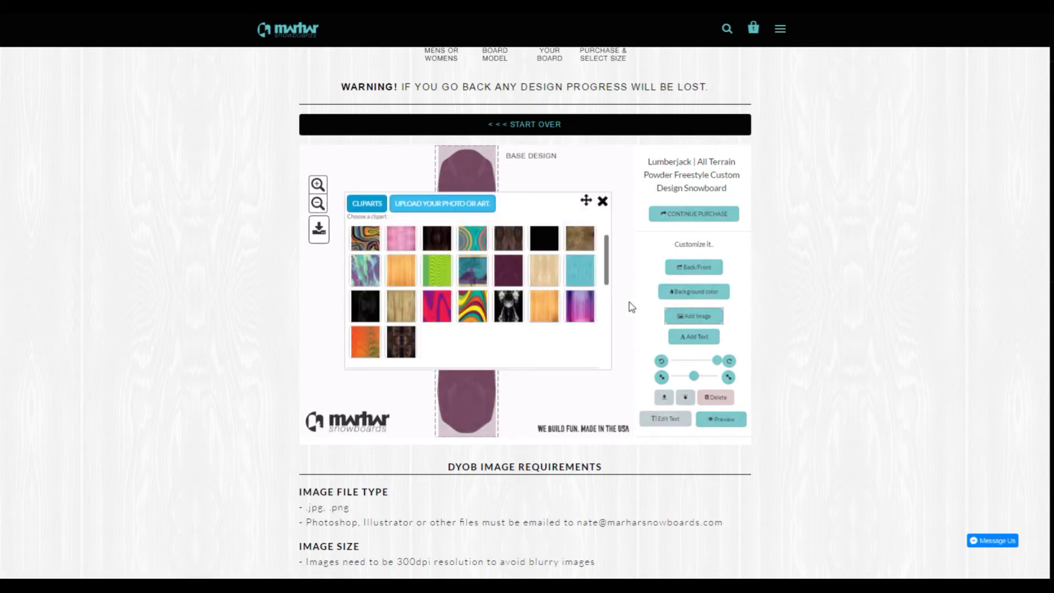
{"action": "left_click_drag", "start_coordinate": [604, 252], "coordinate": [603, 350]}
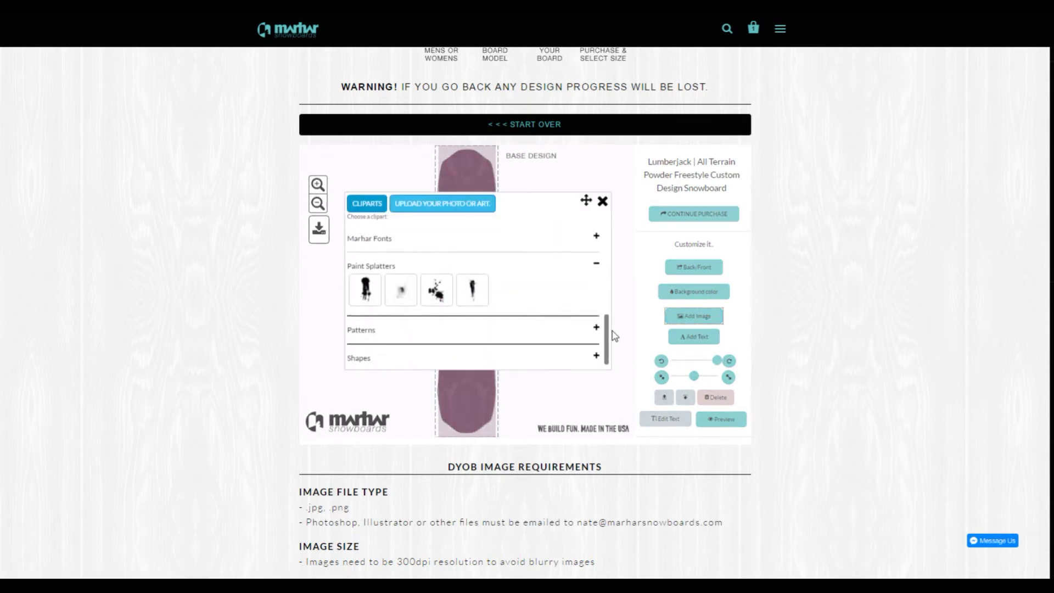
Add the black square shape and move it down to the tail.
{"action": "left_click", "coordinate": [599, 346]}
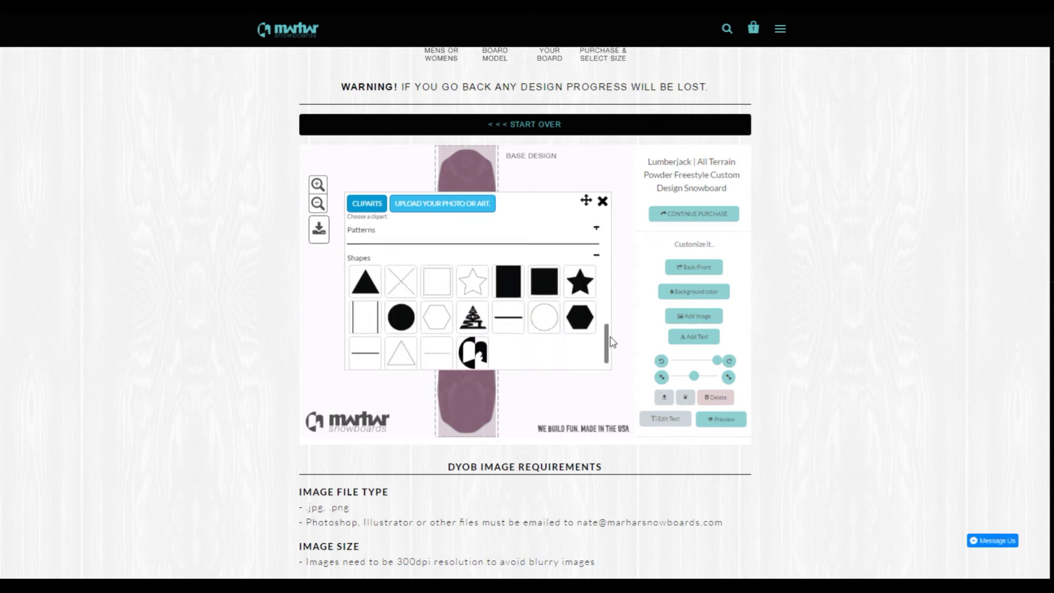
{"action": "left_click", "coordinate": [550, 281]}
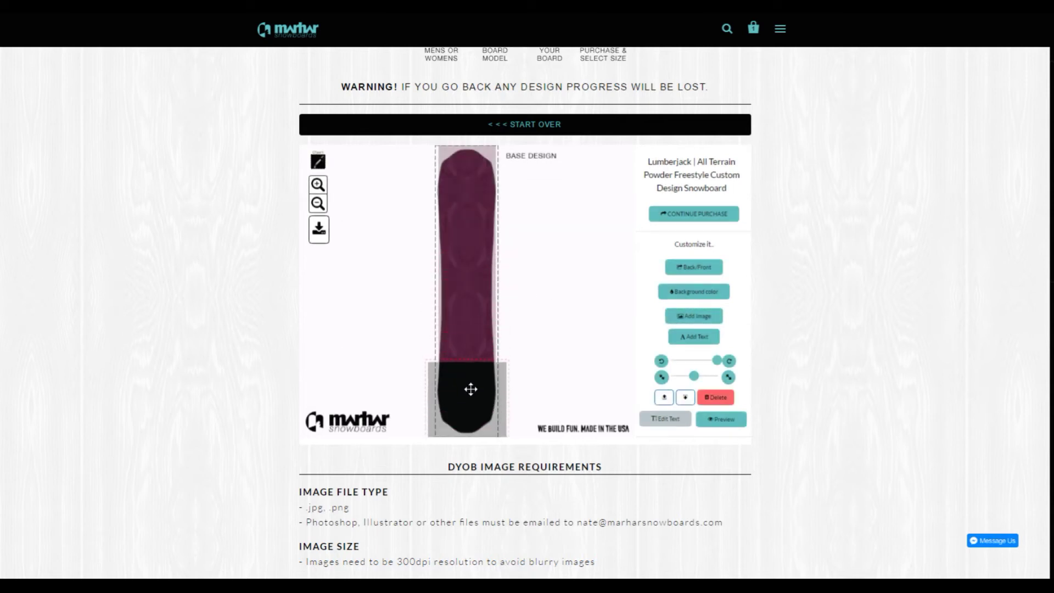
{"action": "left_click_drag", "start_coordinate": [470, 296], "coordinate": [470, 385]}
Add the bold Marhar logo in white, shrunk and positioned on the tail block.
{"action": "left_click", "coordinate": [694, 315]}
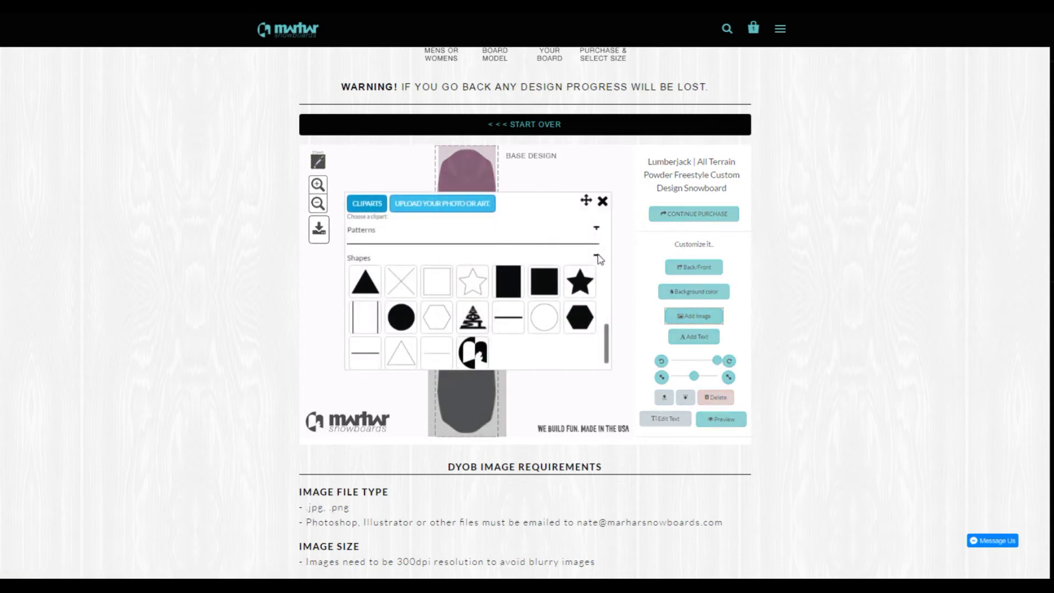
{"action": "scroll", "coordinate": [605, 328], "scroll_direction": "up", "scroll_amount": 3}
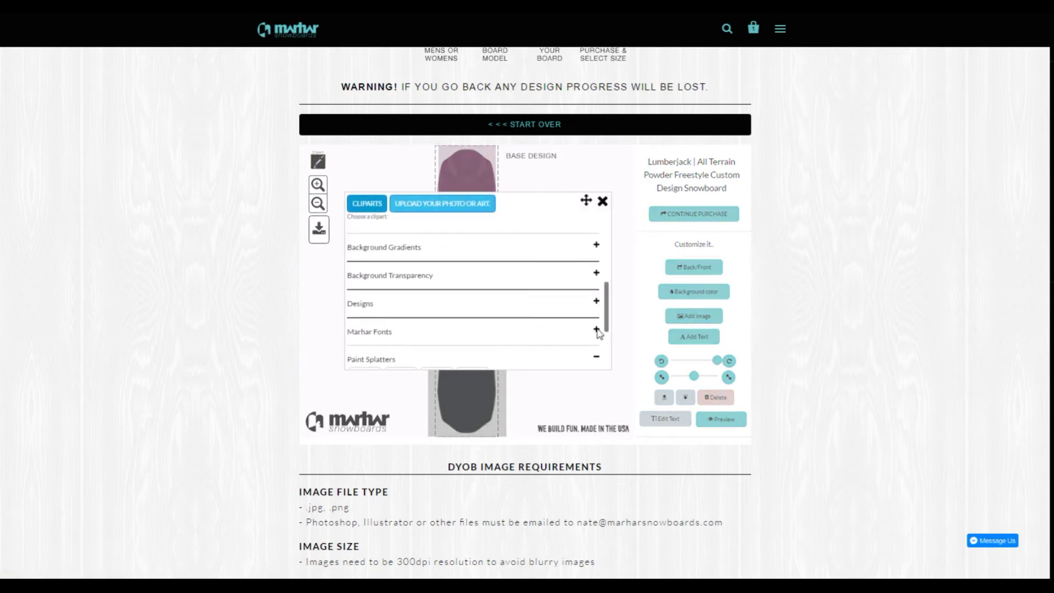
{"action": "left_click", "coordinate": [596, 330]}
{"action": "left_click", "coordinate": [440, 358]}
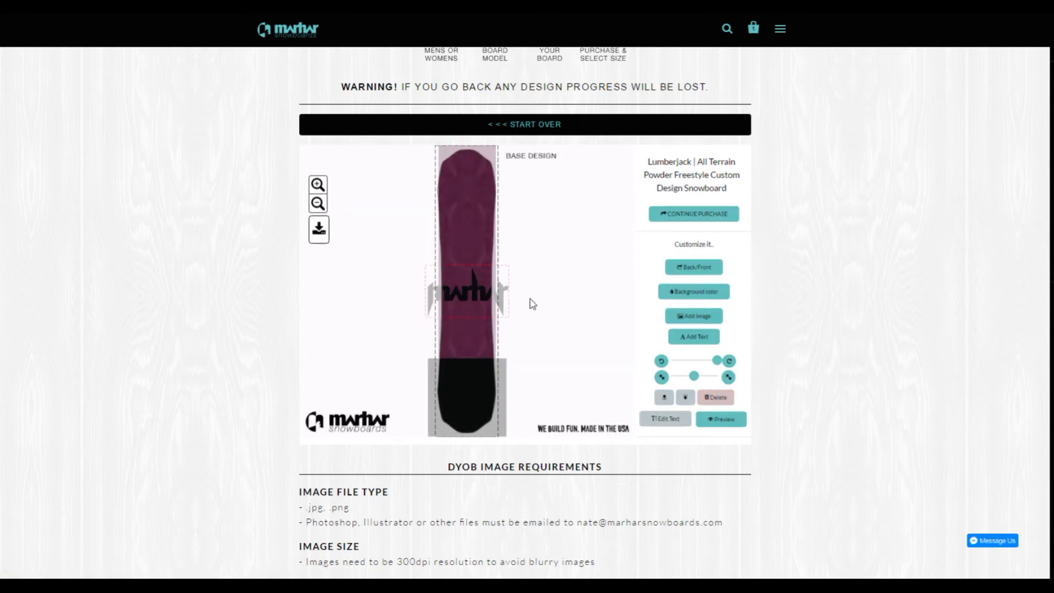
{"action": "left_click", "coordinate": [318, 161]}
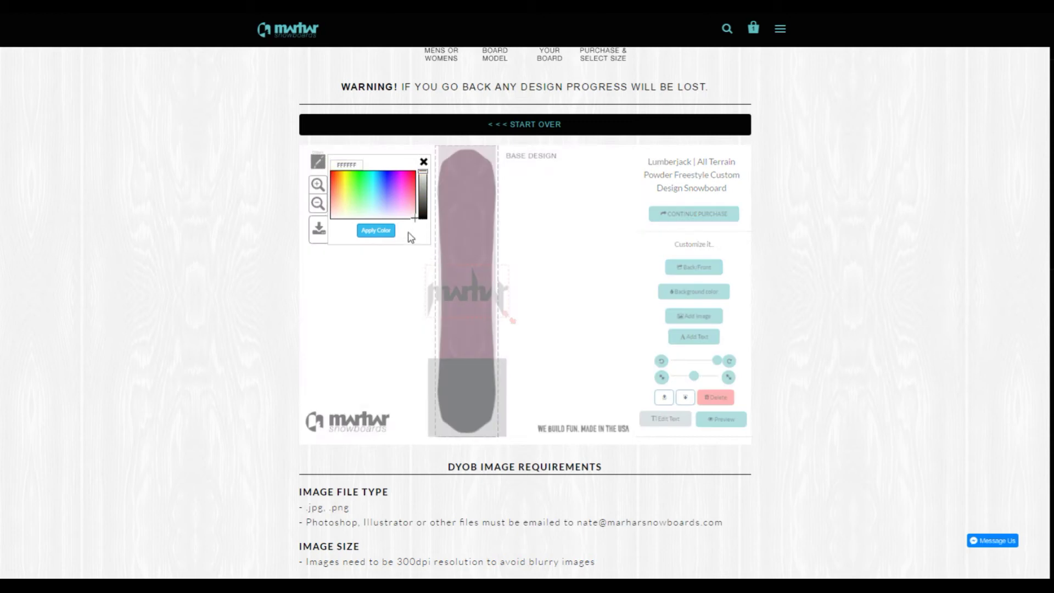
{"action": "left_click", "coordinate": [381, 231]}
{"action": "left_click_drag", "start_coordinate": [466, 293], "coordinate": [467, 387]}
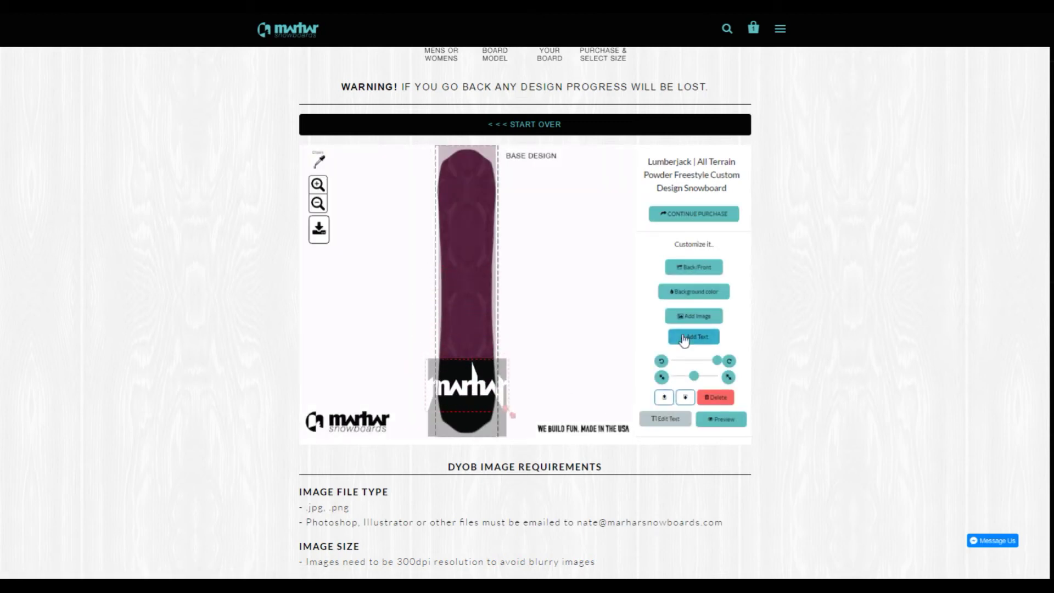
{"action": "left_click_drag", "start_coordinate": [694, 376], "coordinate": [686, 377]}
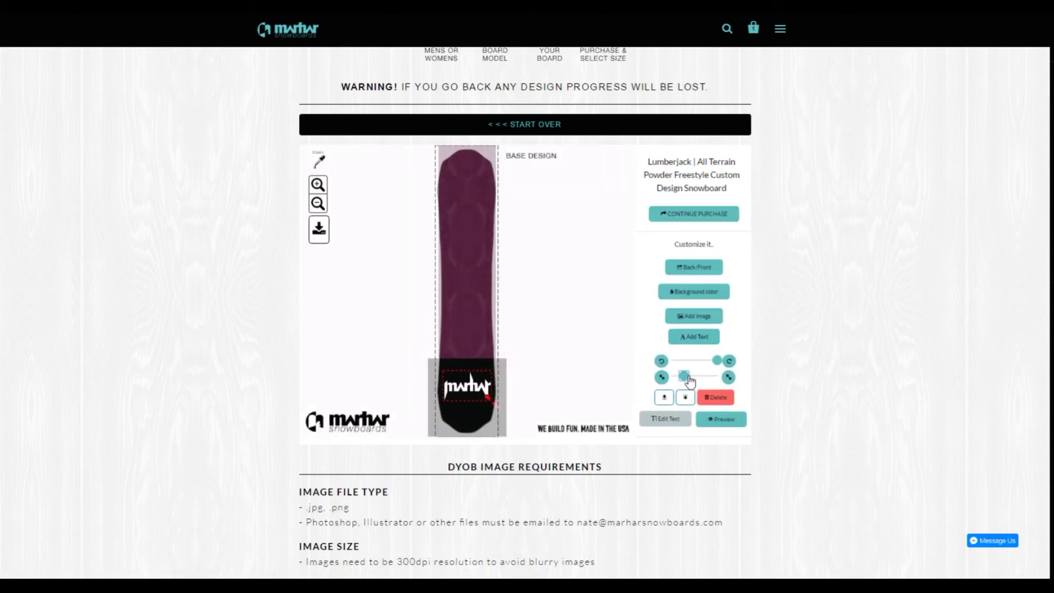
{"action": "left_click_drag", "start_coordinate": [480, 401], "coordinate": [468, 376]}
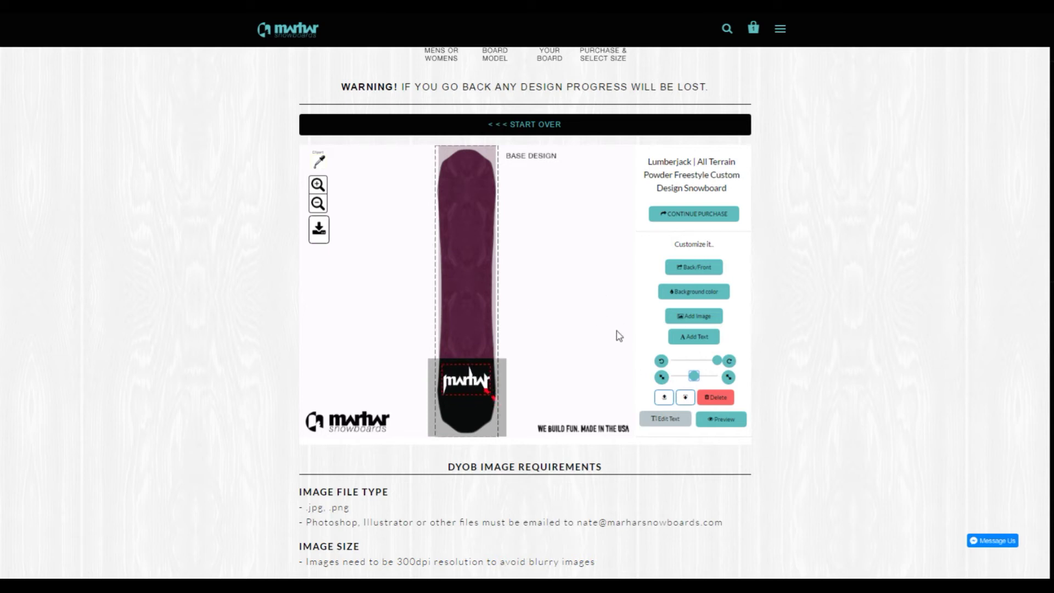
{"action": "left_click", "coordinate": [695, 336]}
Add the 'MY AWESOME BOARD' text in red to the base.
{"action": "left_click", "coordinate": [455, 248]}
{"action": "type", "text": "My Awesome Board"}
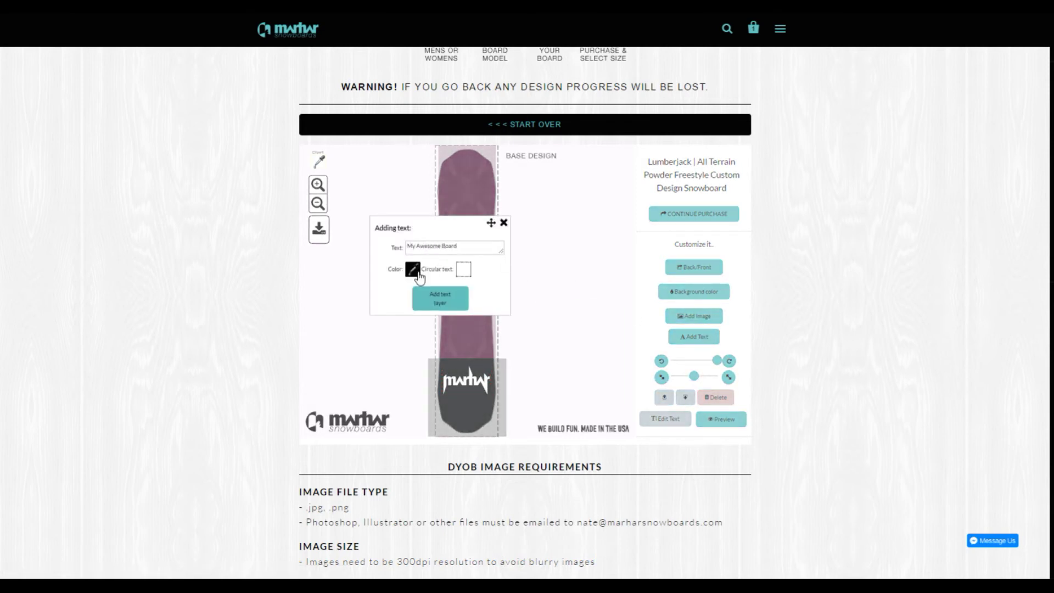
{"action": "left_click", "coordinate": [419, 277]}
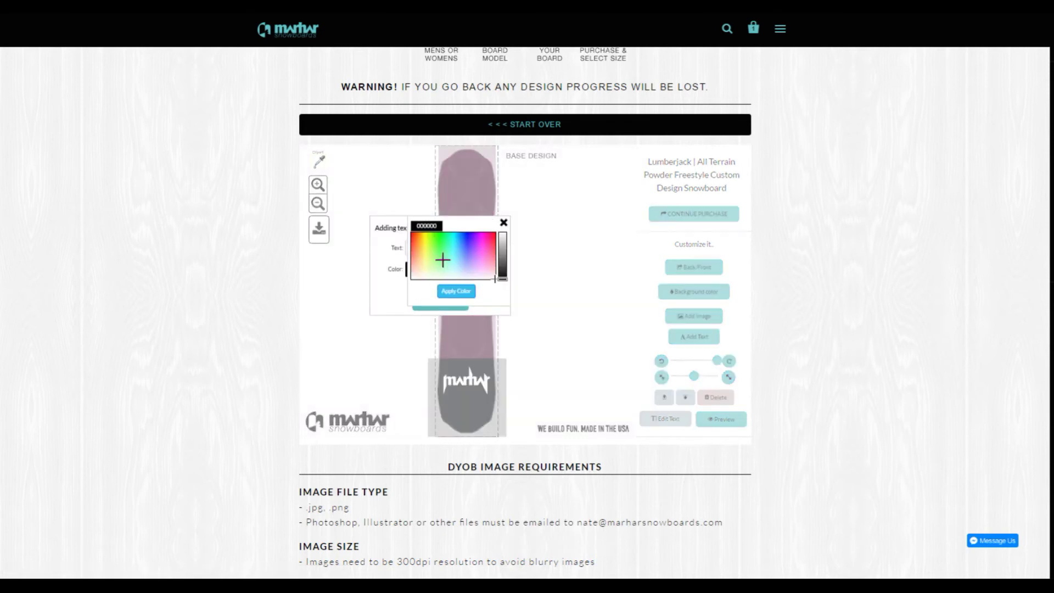
{"action": "left_click", "coordinate": [412, 248]}
{"action": "left_click", "coordinate": [494, 235]}
{"action": "left_click", "coordinate": [439, 305]}
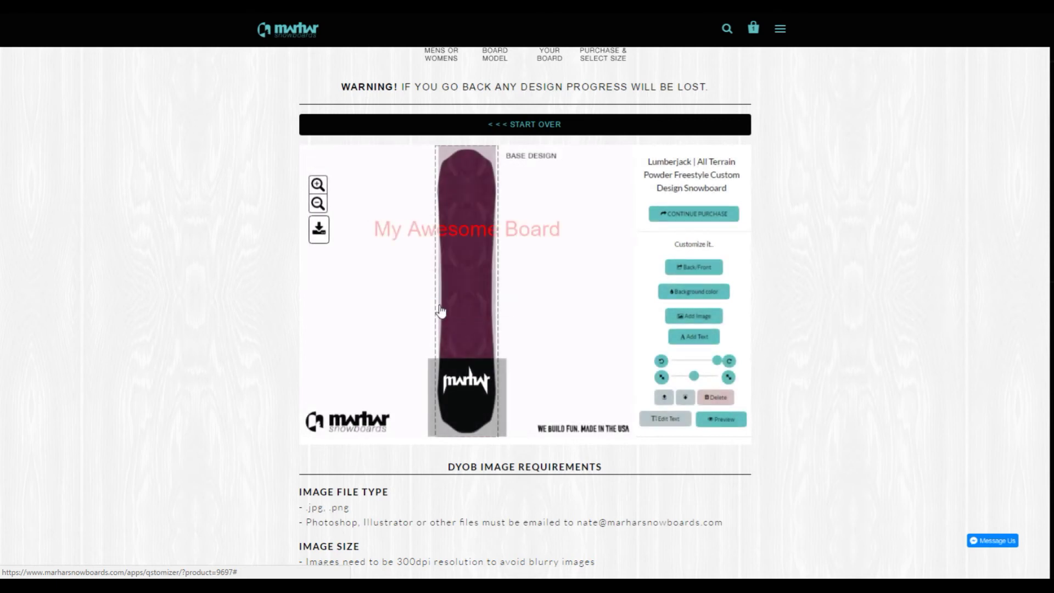
Try the Covered By Your Grace font, then switch the text to Creepster.
{"action": "left_click", "coordinate": [667, 421]}
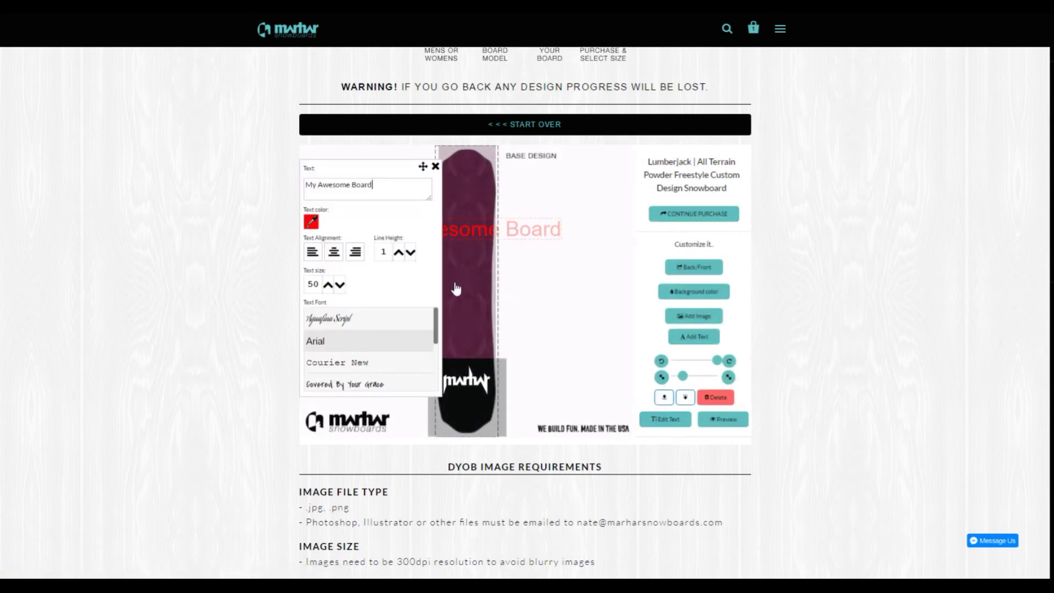
{"action": "left_click", "coordinate": [368, 322]}
{"action": "left_click", "coordinate": [353, 363]}
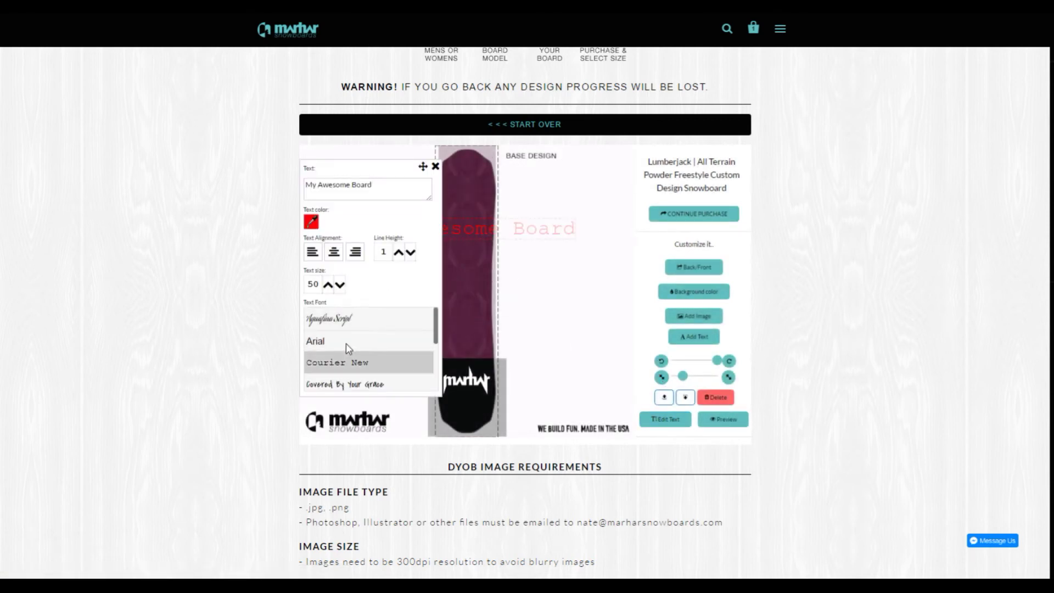
{"action": "left_click", "coordinate": [356, 386]}
{"action": "scroll", "coordinate": [435, 336], "scroll_direction": "down", "scroll_amount": 2}
{"action": "left_click", "coordinate": [401, 339]}
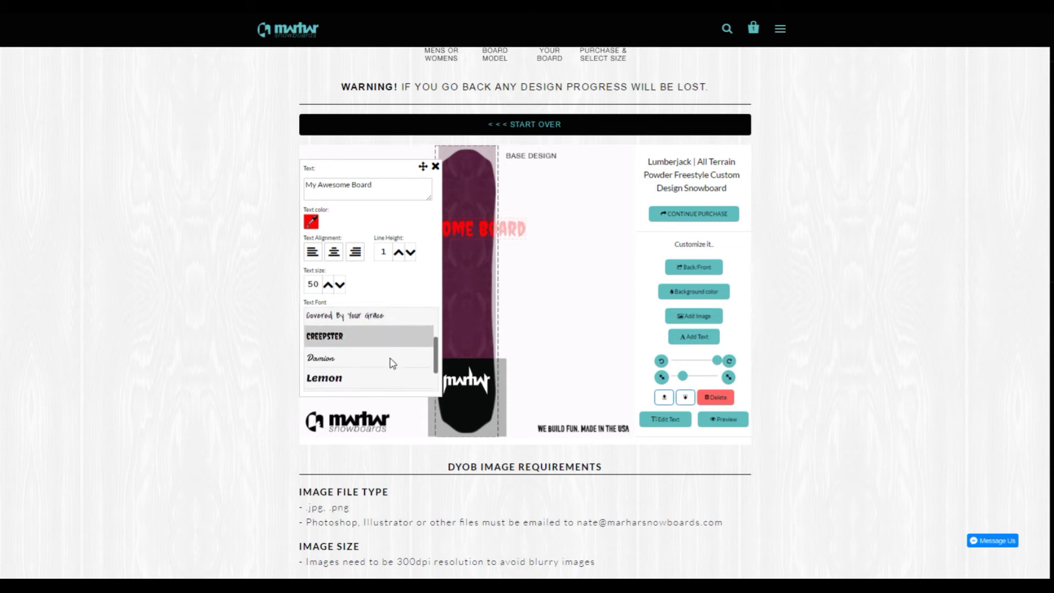
{"action": "left_click", "coordinate": [435, 167]}
Rotate the text vertical and centre it lengthwise along the board's upper half.
{"action": "left_click_drag", "start_coordinate": [463, 230], "coordinate": [477, 246]}
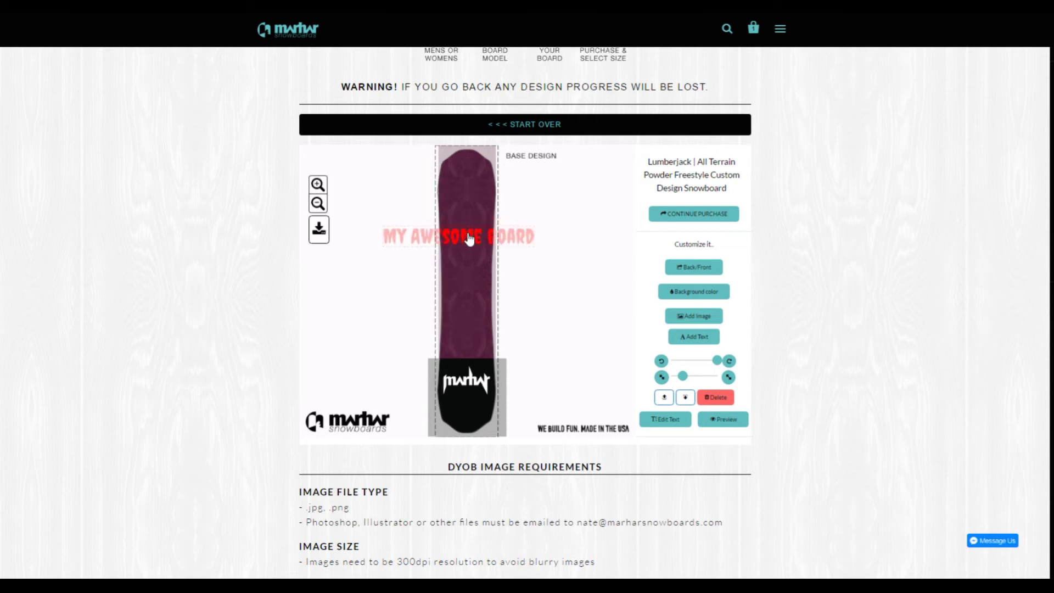
{"action": "left_click", "coordinate": [707, 360]}
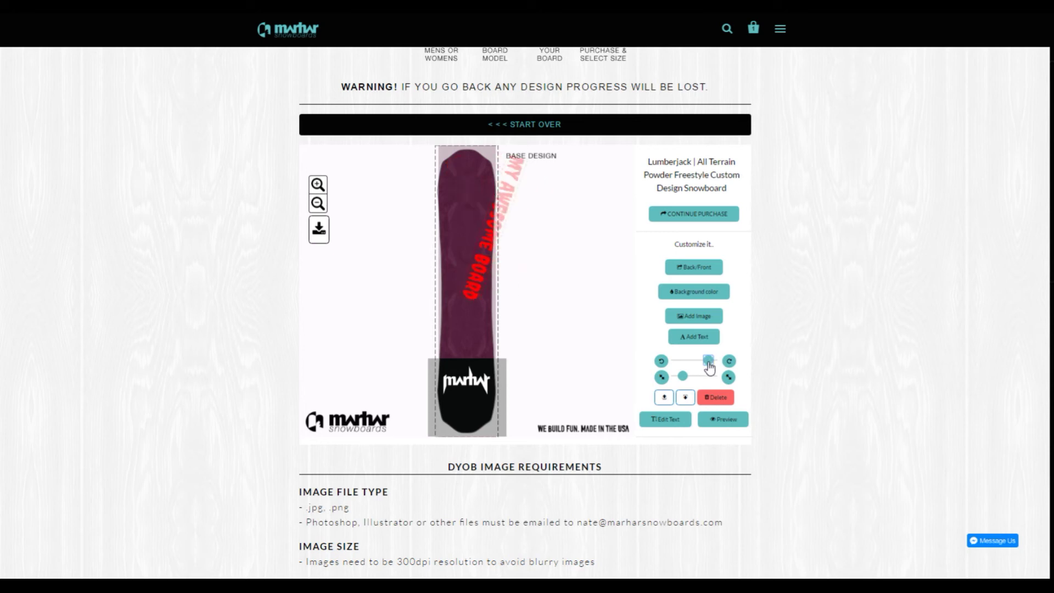
{"action": "left_click", "coordinate": [683, 376]}
{"action": "mouse_move", "coordinate": [489, 228]}
{"action": "left_mouse_down"}
{"action": "mouse_move", "coordinate": [468, 258]}
{"action": "mouse_move", "coordinate": [472, 276]}
{"action": "left_mouse_up"}
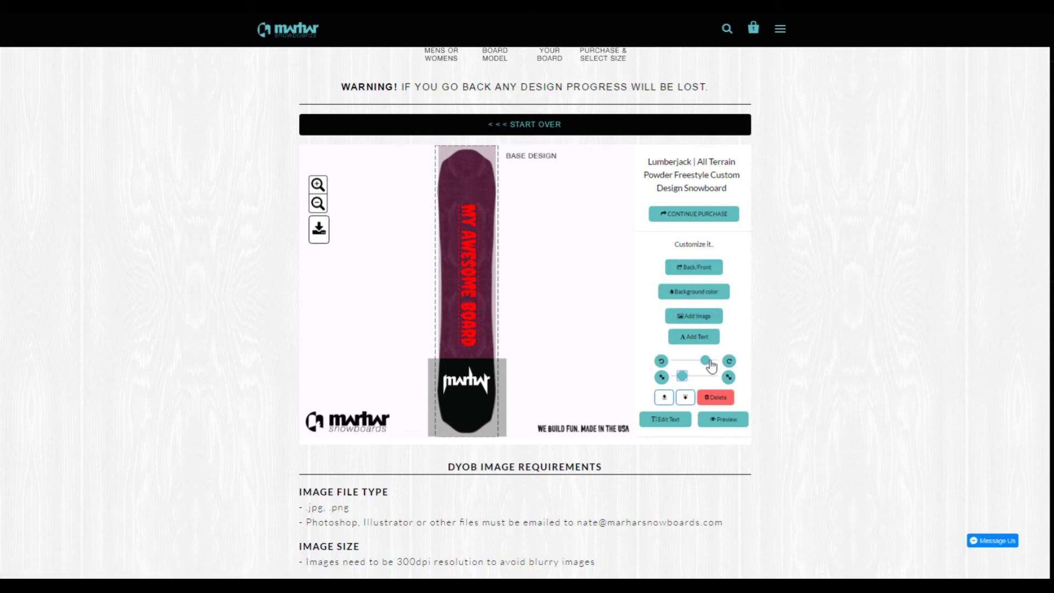
Add a Paint Splatters clipart to the board and bring the text in front of it.
{"action": "left_click", "coordinate": [706, 326]}
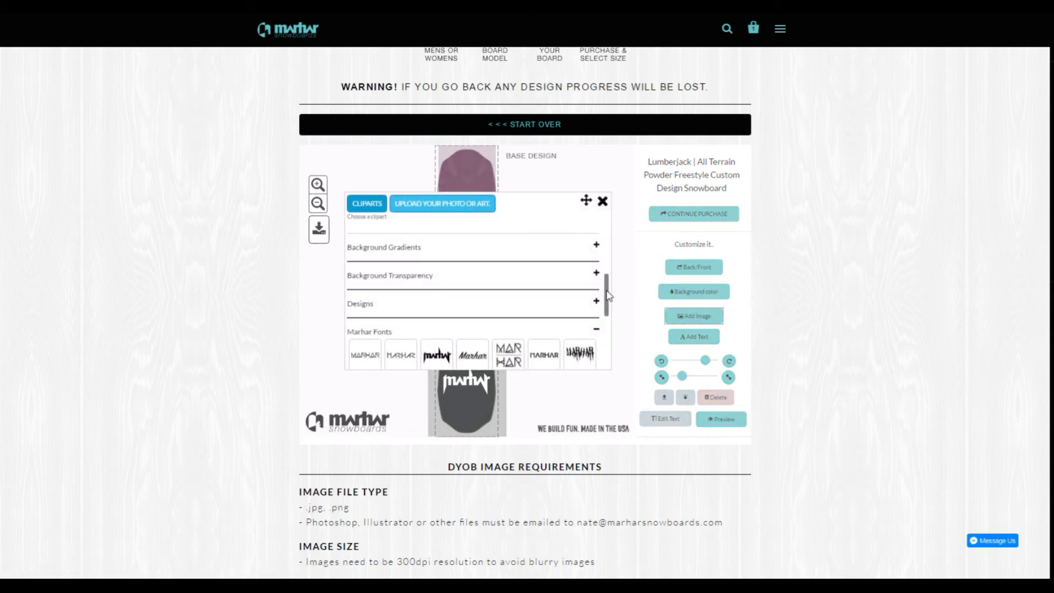
{"action": "scroll", "coordinate": [608, 294], "scroll_direction": "down", "scroll_amount": 5}
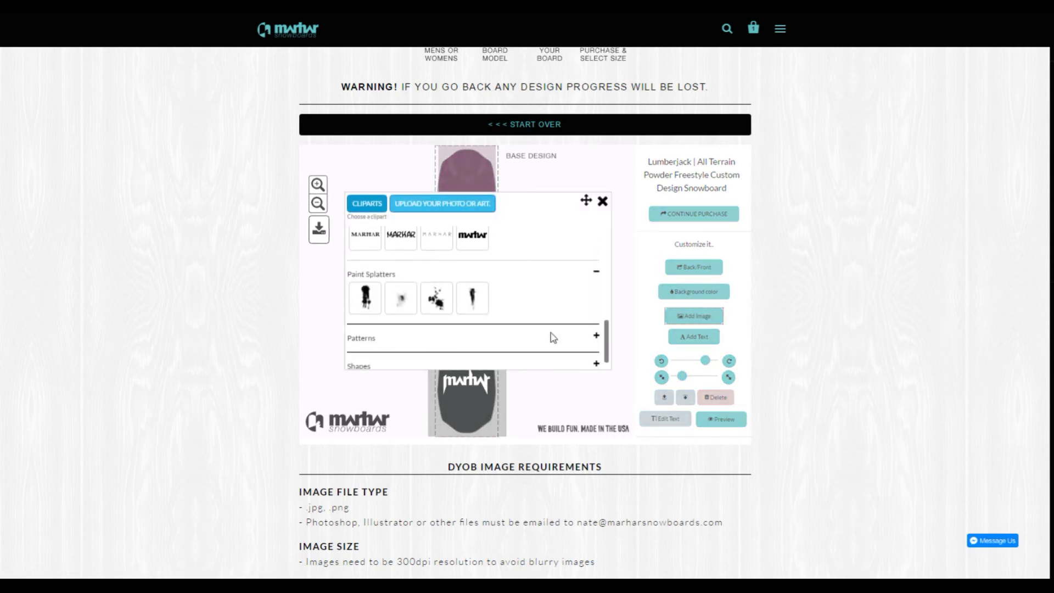
{"action": "left_click", "coordinate": [376, 302]}
{"action": "left_click_drag", "start_coordinate": [481, 258], "coordinate": [506, 270]}
{"action": "left_click", "coordinate": [469, 302]}
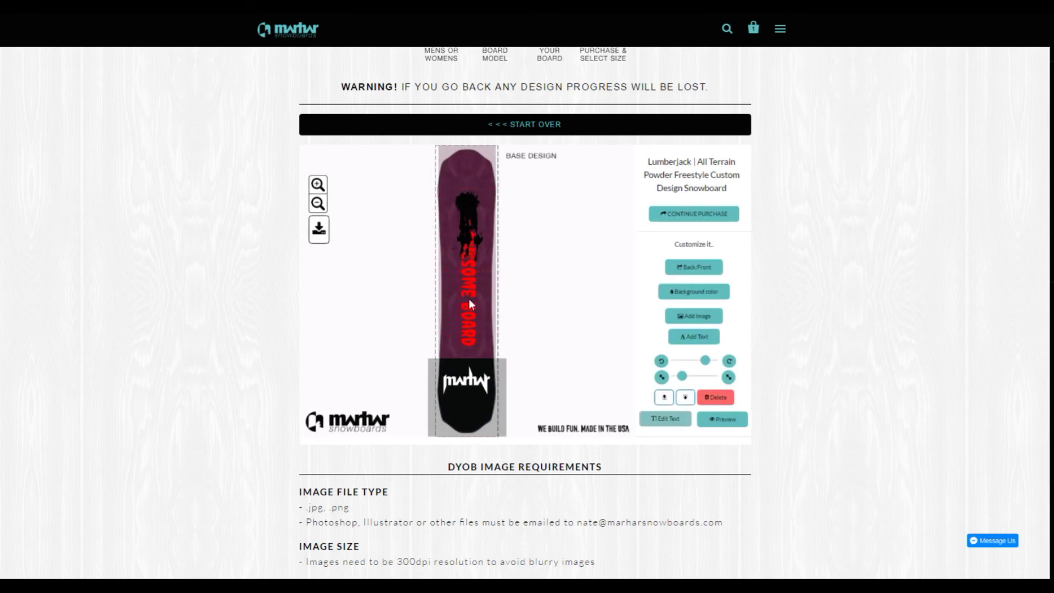
{"action": "left_click", "coordinate": [664, 400]}
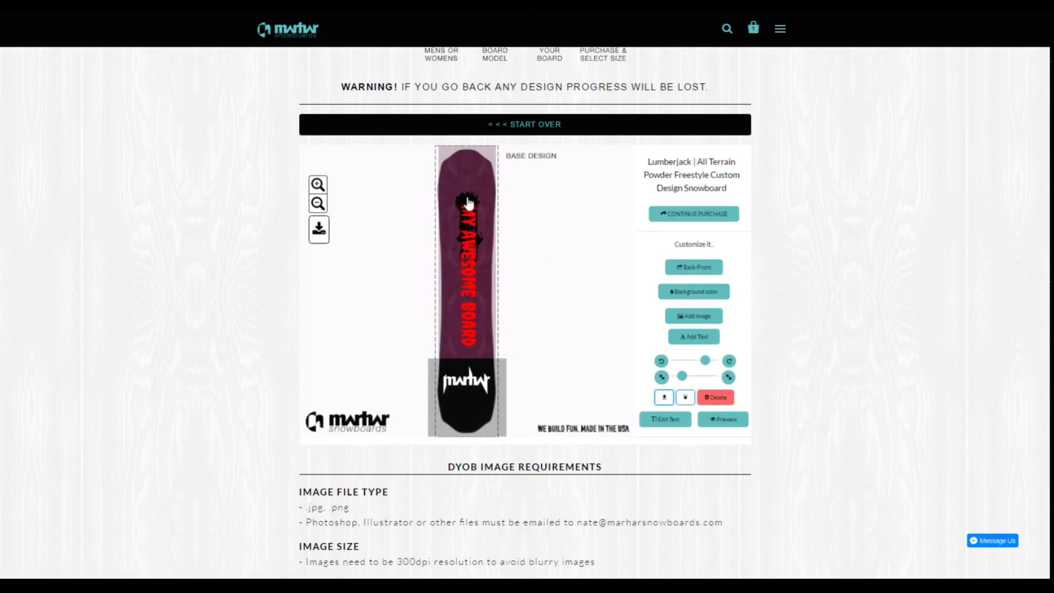
Make the splatter black, enlarge it near the top, and move the text up the board.
{"action": "left_click_drag", "start_coordinate": [472, 207], "coordinate": [465, 170]}
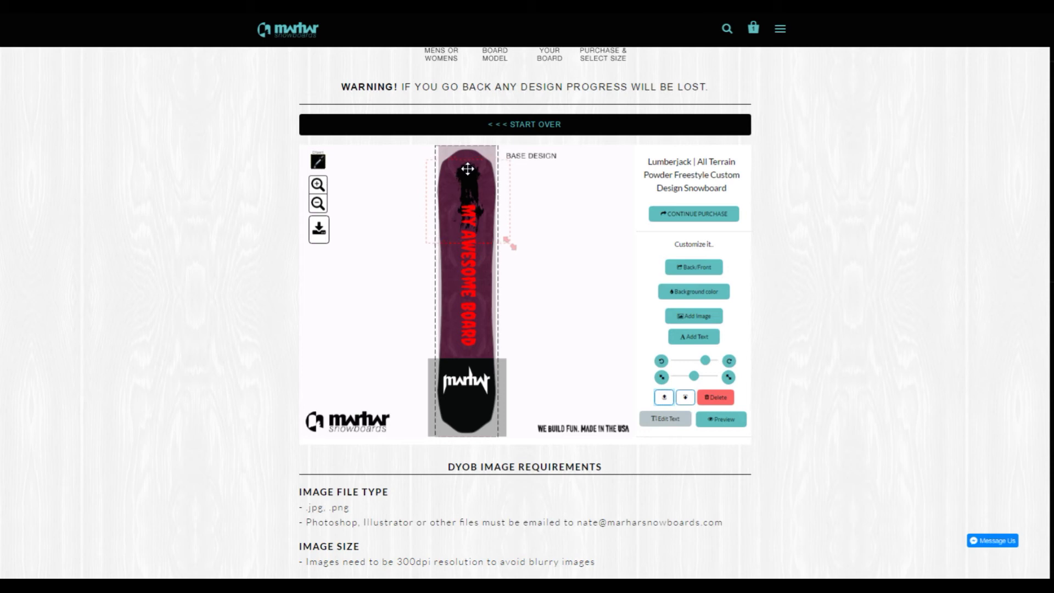
{"action": "left_click", "coordinate": [320, 168]}
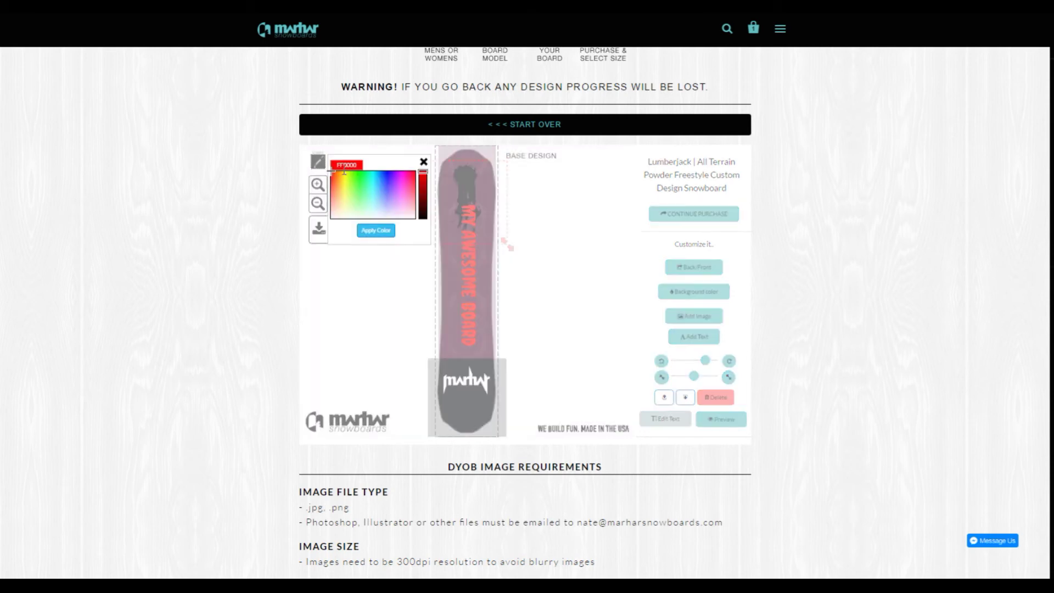
{"action": "left_click", "coordinate": [372, 230]}
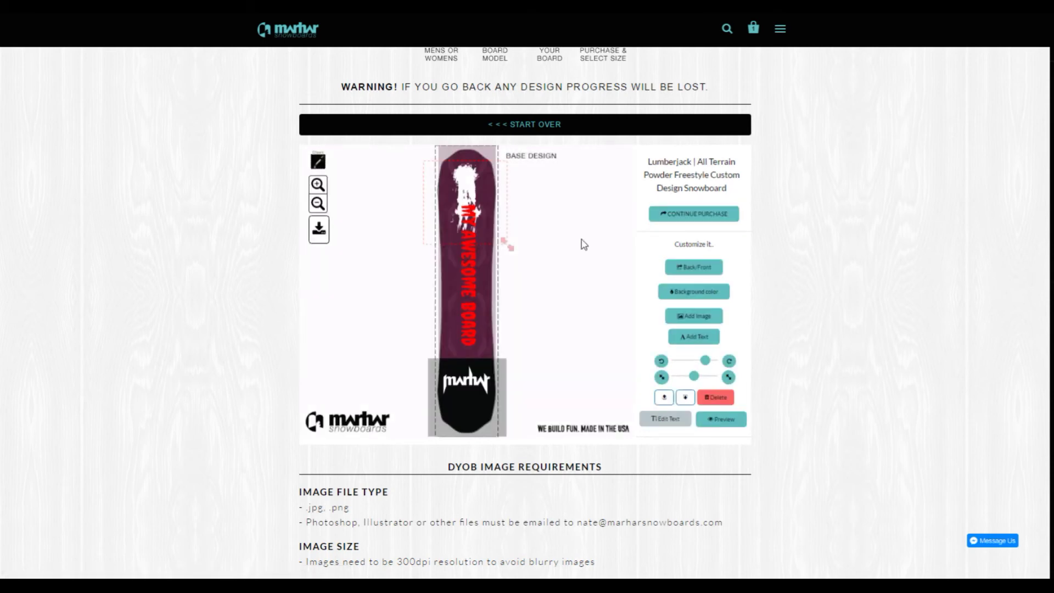
{"action": "left_click", "coordinate": [320, 163]}
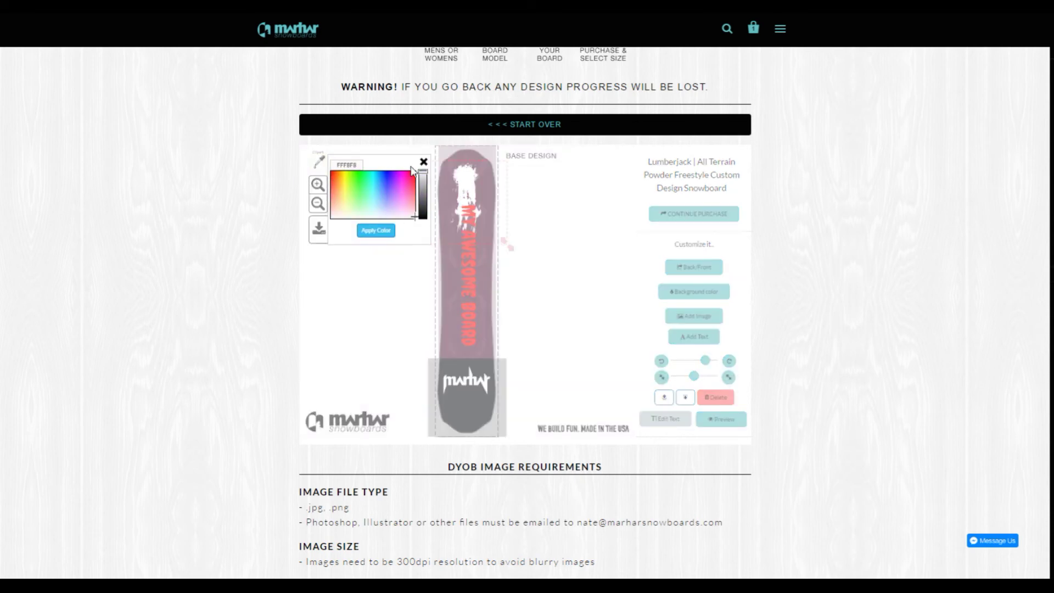
{"action": "left_click", "coordinate": [372, 231]}
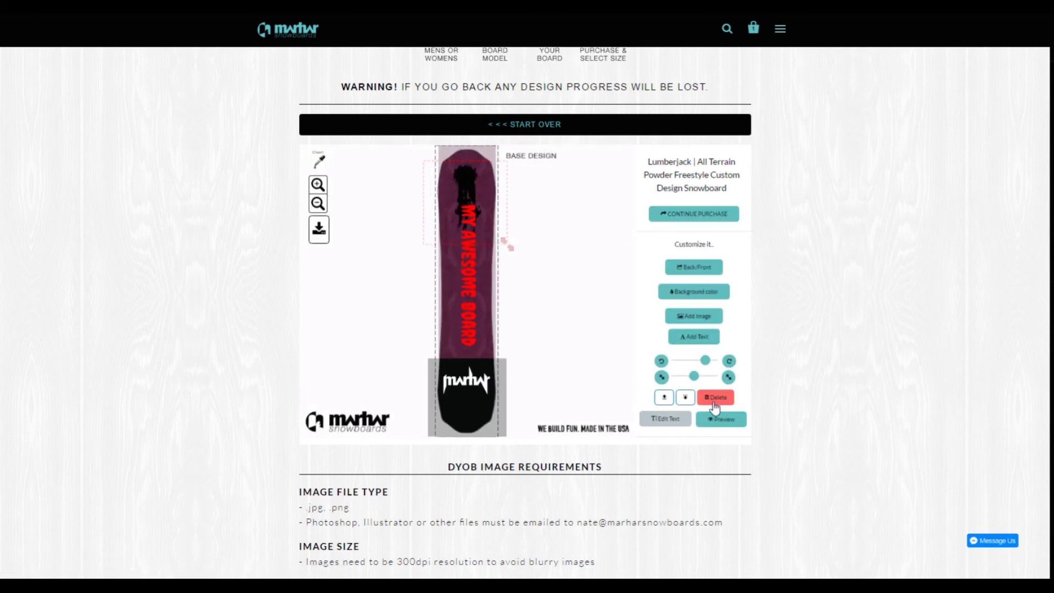
{"action": "left_click_drag", "start_coordinate": [694, 377], "coordinate": [749, 384]}
{"action": "left_click_drag", "start_coordinate": [478, 179], "coordinate": [464, 175]}
{"action": "left_click_drag", "start_coordinate": [470, 322], "coordinate": [467, 292]}
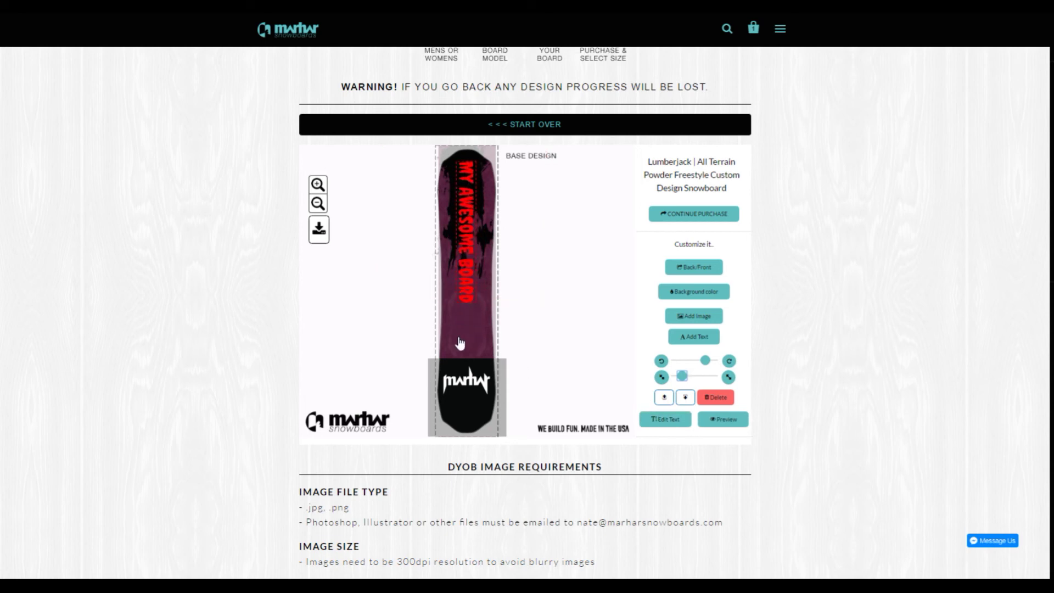
Delete the purple background image from the board.
{"action": "left_click", "coordinate": [477, 335]}
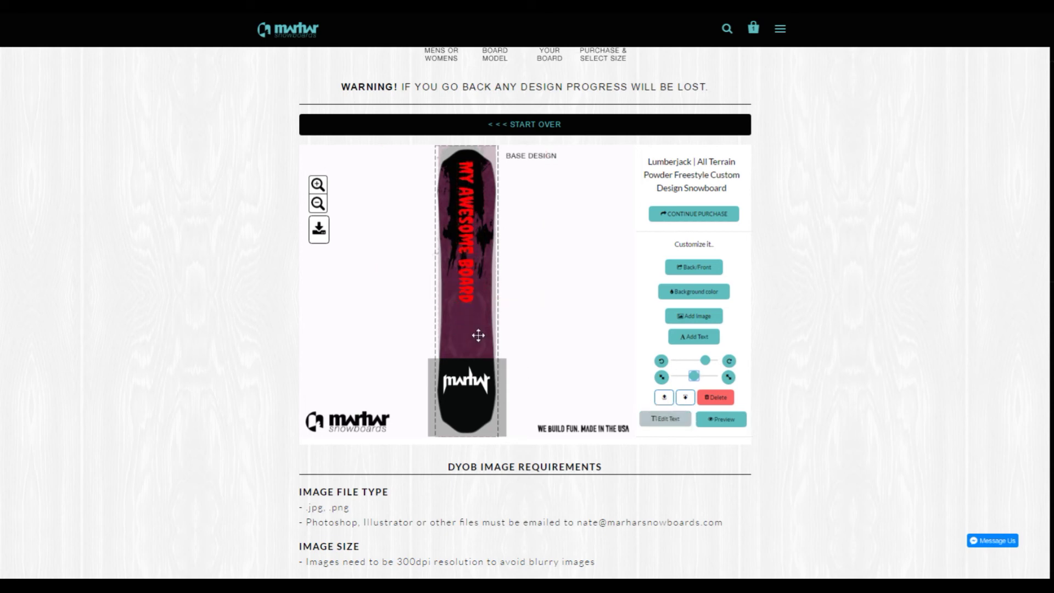
{"action": "left_click", "coordinate": [715, 397]}
{"action": "left_click", "coordinate": [454, 305]}
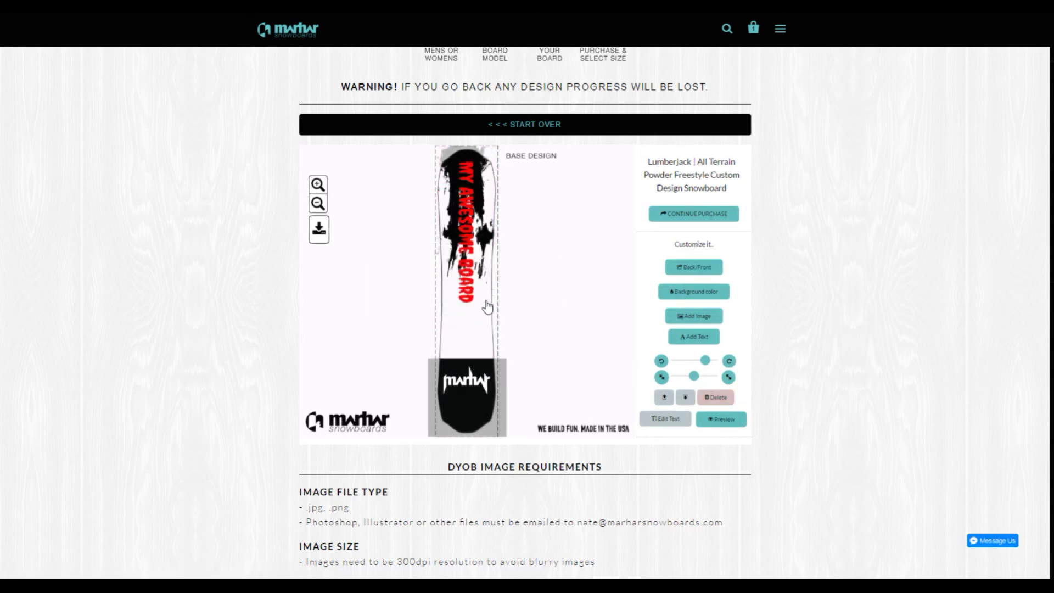
Upload the maze image onto the lower board behind the text, then preview the design.
{"action": "left_click", "coordinate": [464, 290]}
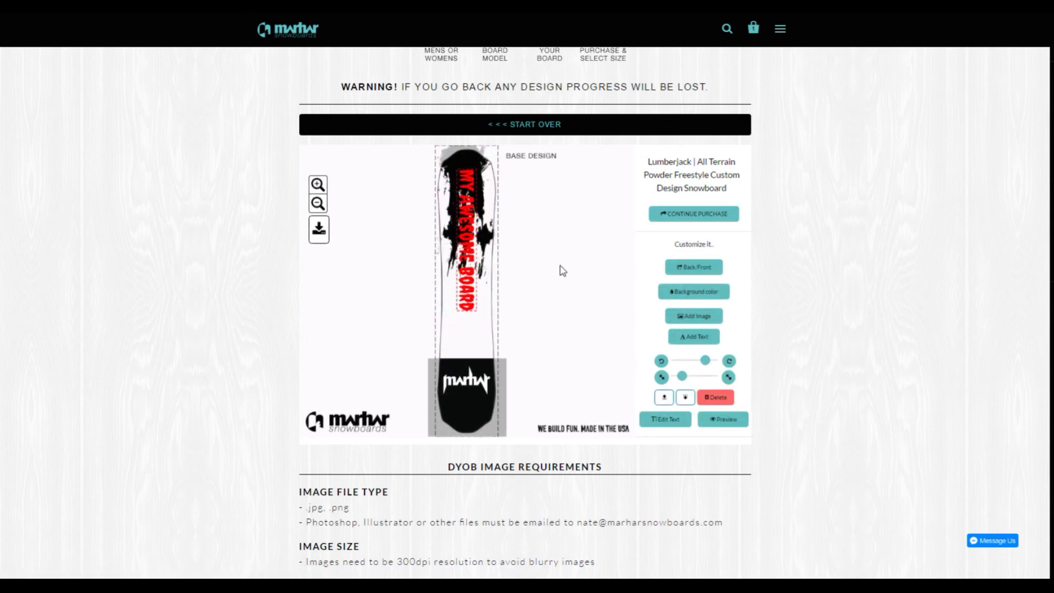
{"action": "left_click", "coordinate": [693, 316]}
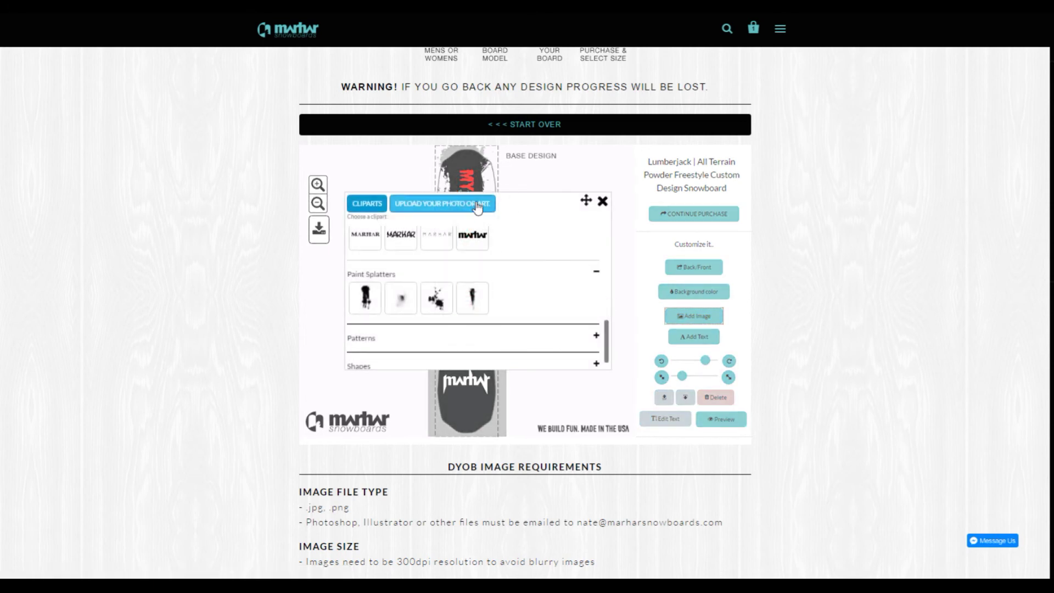
{"action": "left_click", "coordinate": [477, 207]}
{"action": "left_click", "coordinate": [370, 288]}
{"action": "left_click_drag", "start_coordinate": [478, 298], "coordinate": [466, 320]}
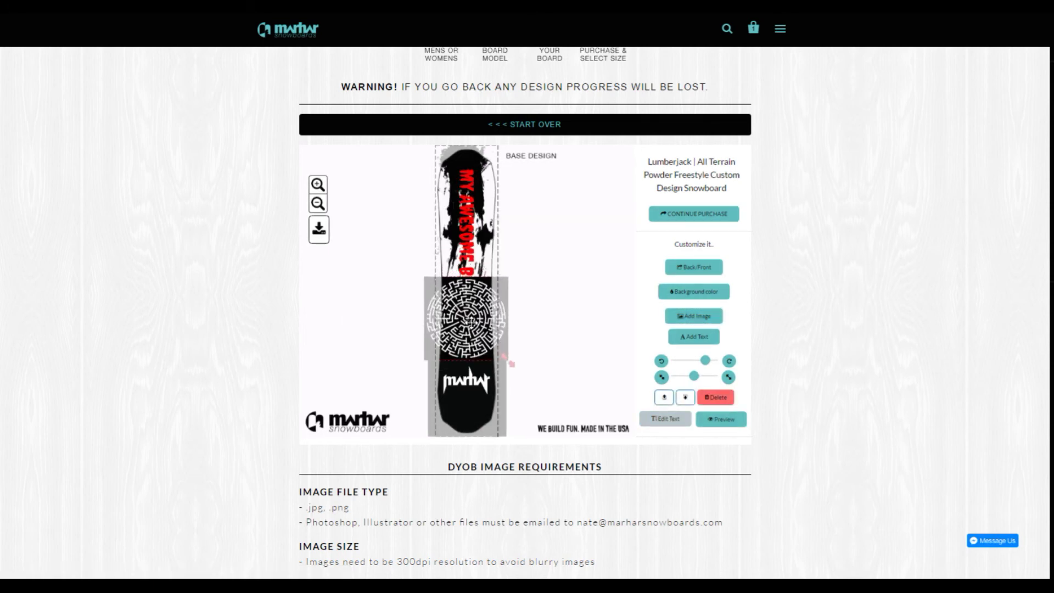
{"action": "left_click", "coordinate": [686, 400]}
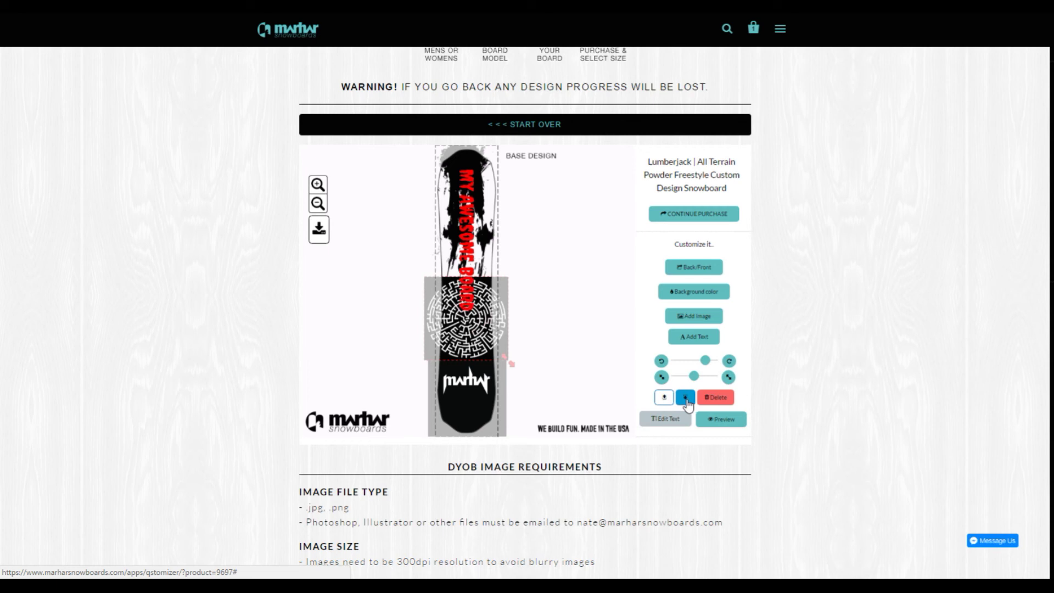
{"action": "left_click", "coordinate": [725, 421]}
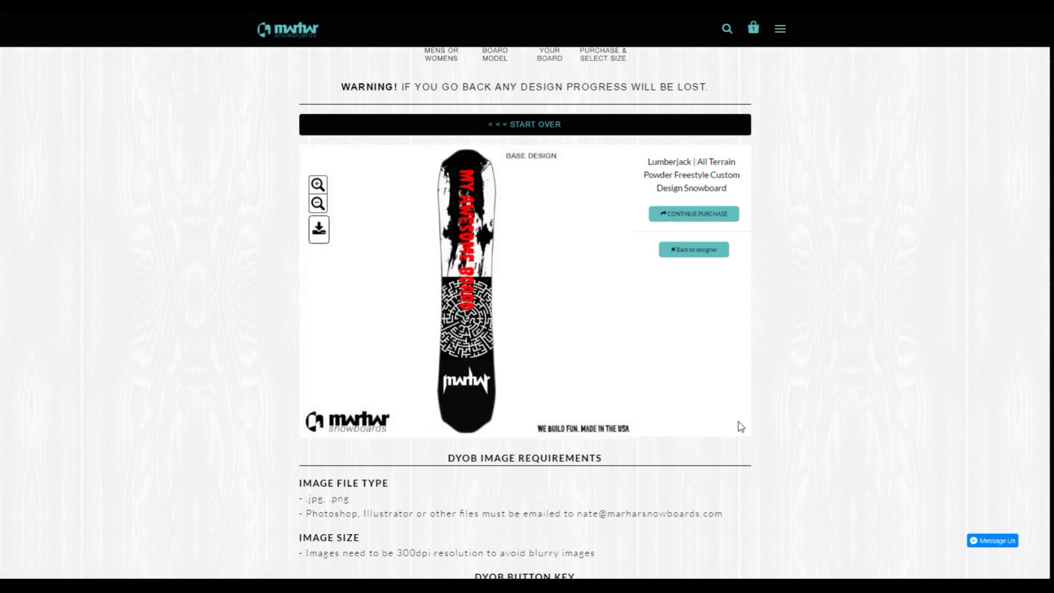
Shrink the red MY AWESOME BOARD text, move it toward the tip, and preview.
{"action": "left_click", "coordinate": [663, 249]}
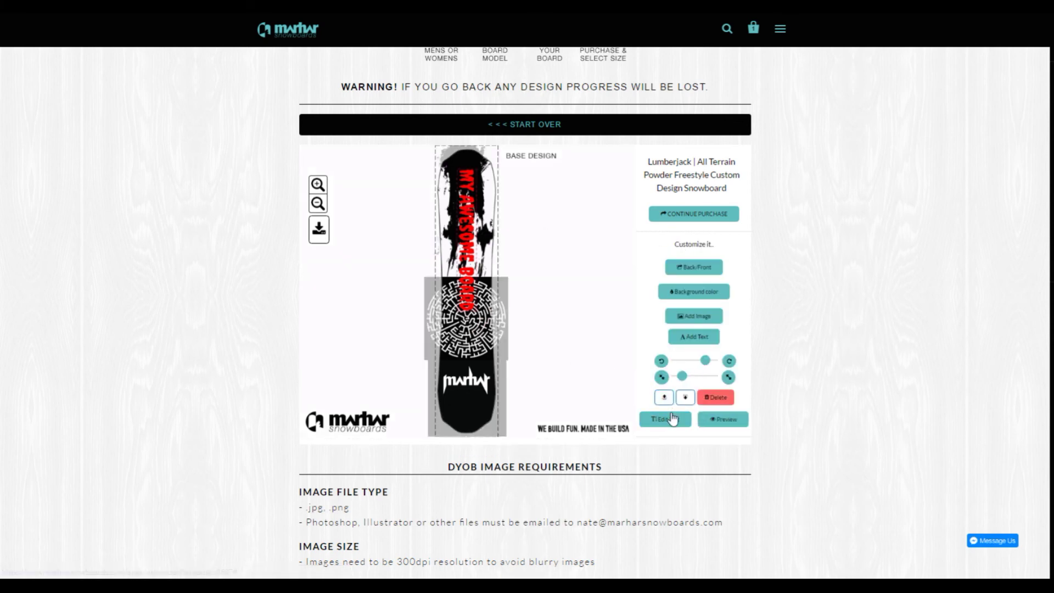
{"action": "left_click_drag", "start_coordinate": [682, 376], "coordinate": [676, 376]}
{"action": "left_click_drag", "start_coordinate": [472, 251], "coordinate": [472, 210]}
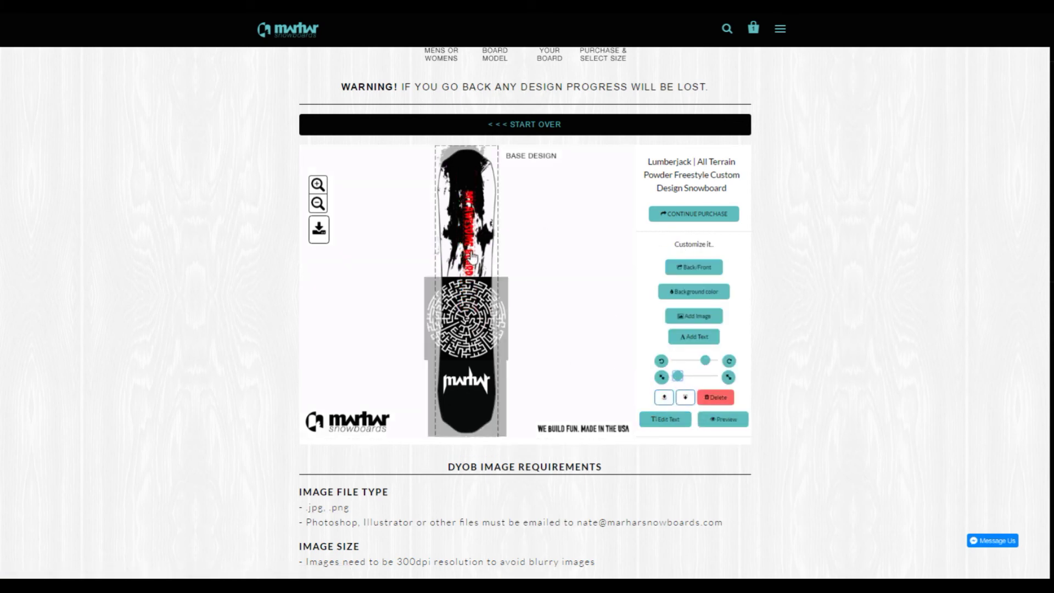
{"action": "left_click", "coordinate": [719, 421]}
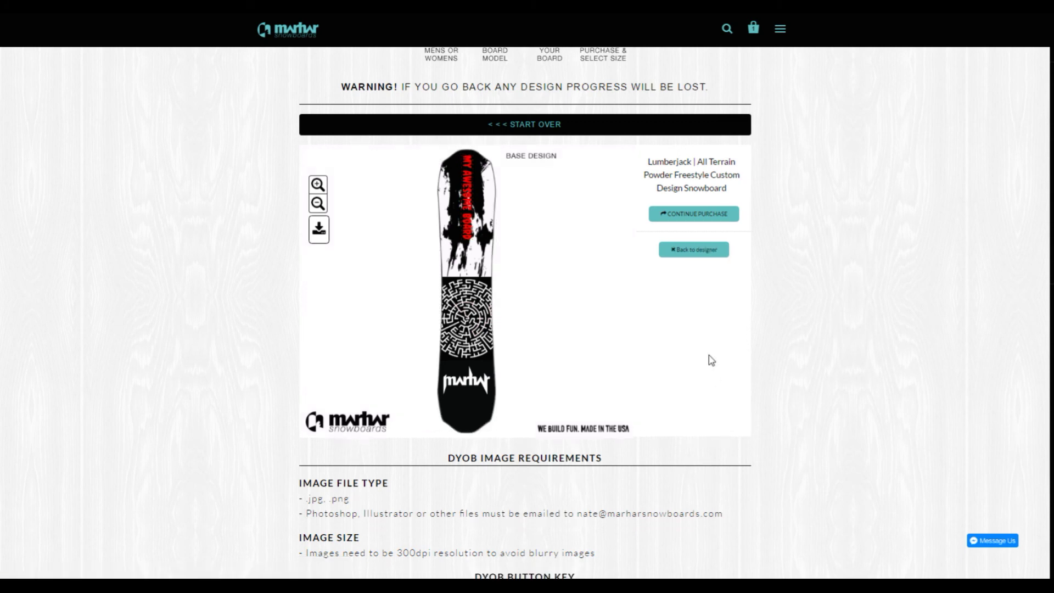
Flip between the top and base designs and preview the base design again.
{"action": "left_click", "coordinate": [683, 249]}
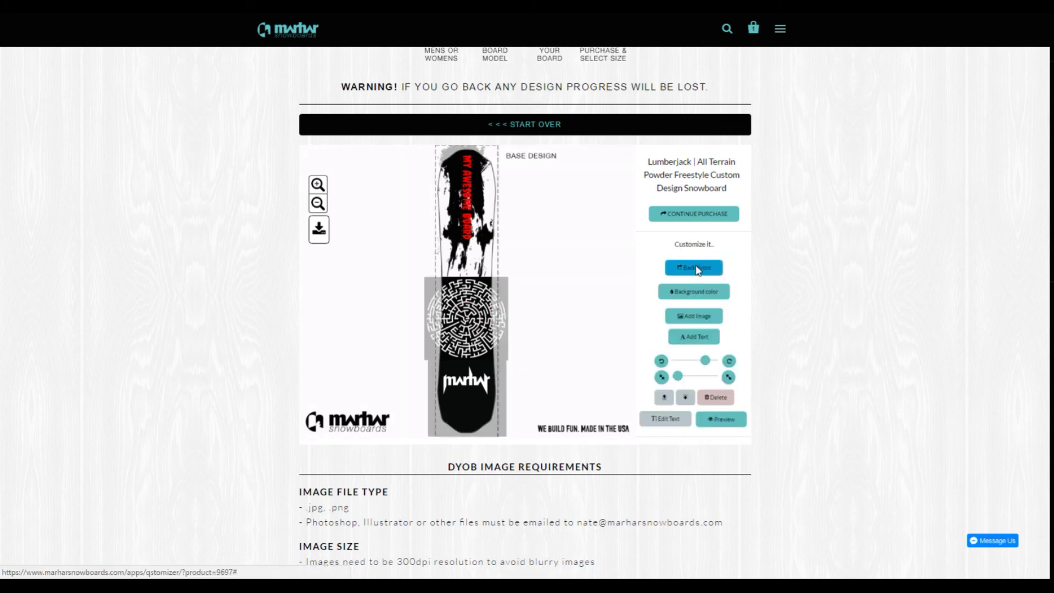
{"action": "left_click", "coordinate": [696, 268]}
{"action": "left_click", "coordinate": [696, 270]}
{"action": "left_click", "coordinate": [719, 419]}
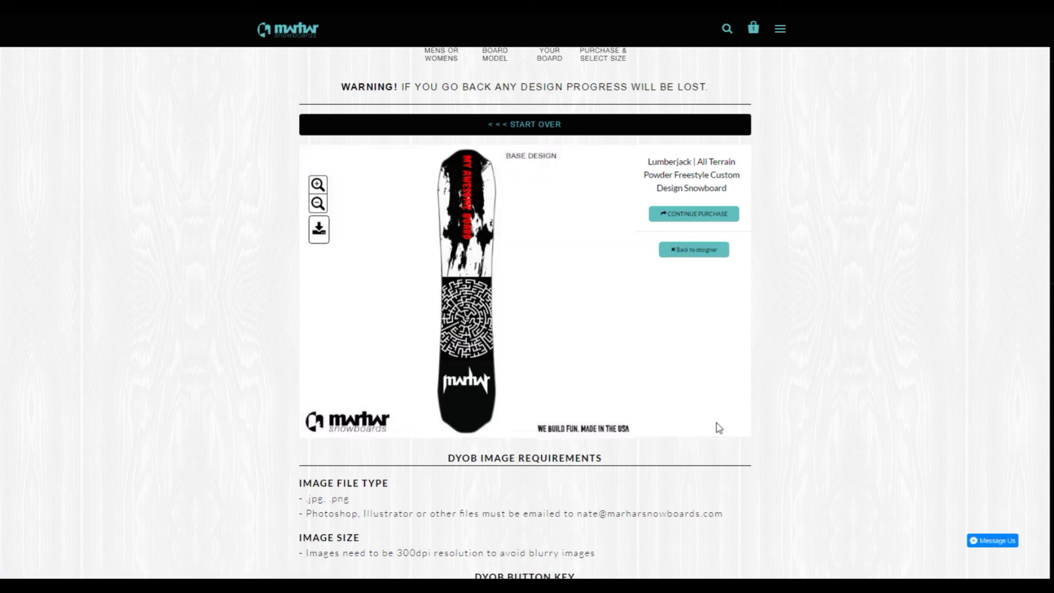
{"action": "left_click", "coordinate": [671, 249]}
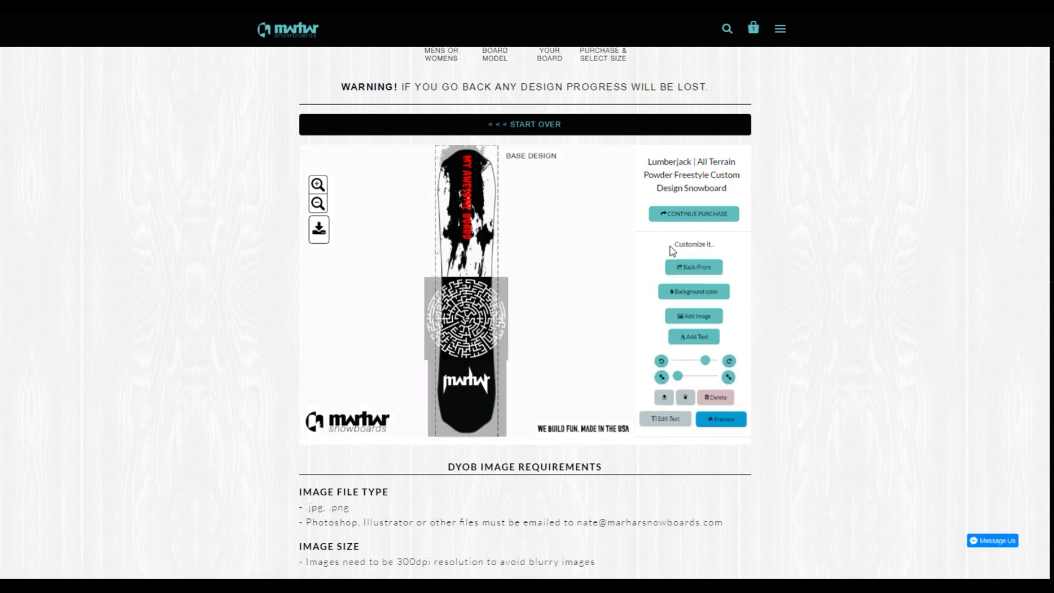
{"action": "left_click", "coordinate": [698, 292]}
Apply a red background, recolor MY AWESOME BOARD white, then enlarge it and nudge it down.
{"action": "left_click", "coordinate": [376, 231]}
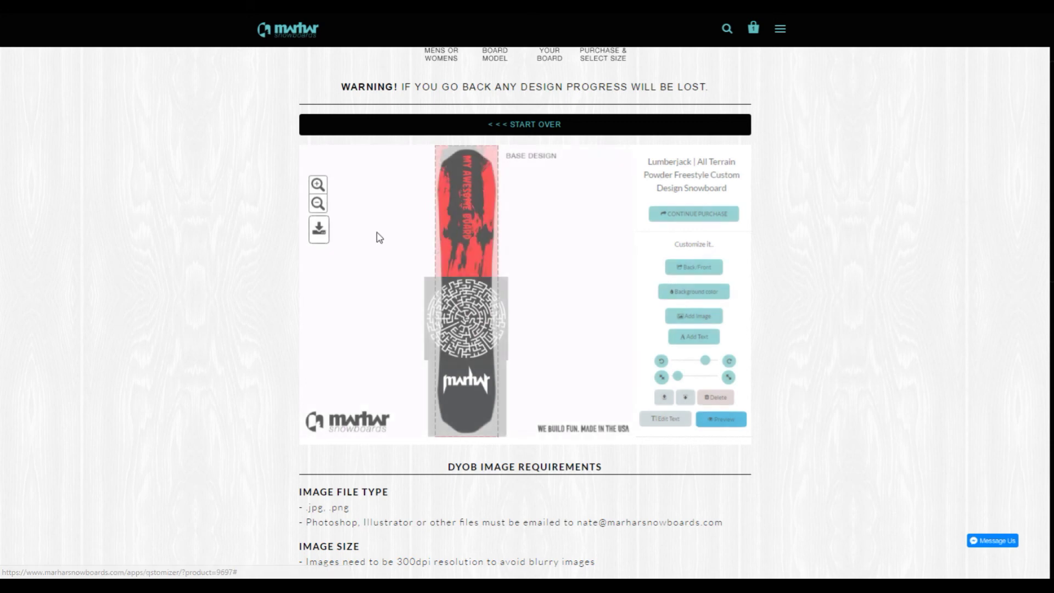
{"action": "left_click", "coordinate": [466, 181]}
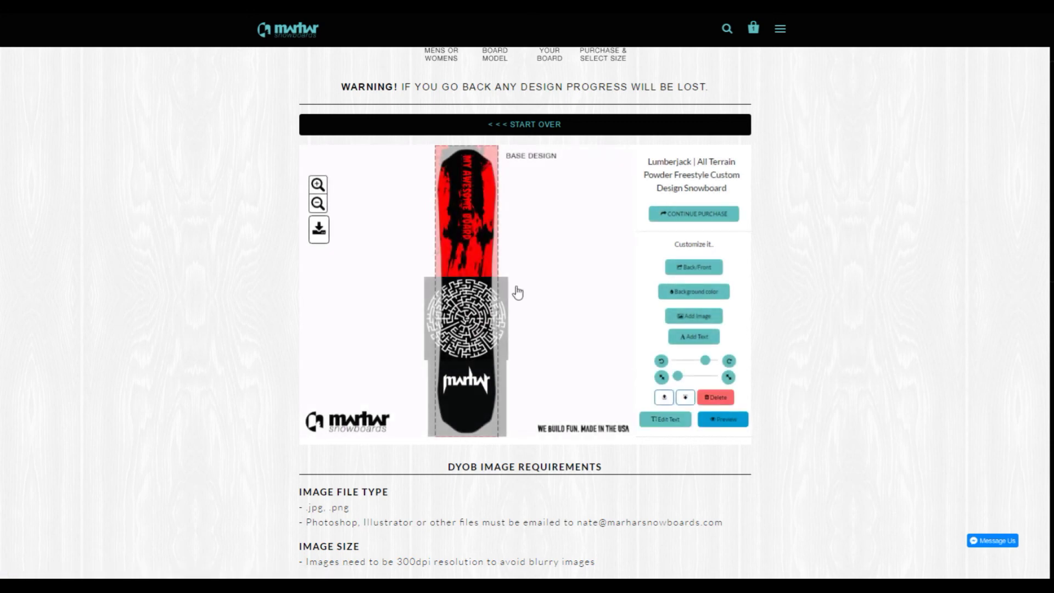
{"action": "left_click", "coordinate": [666, 419]}
{"action": "left_click", "coordinate": [312, 221]}
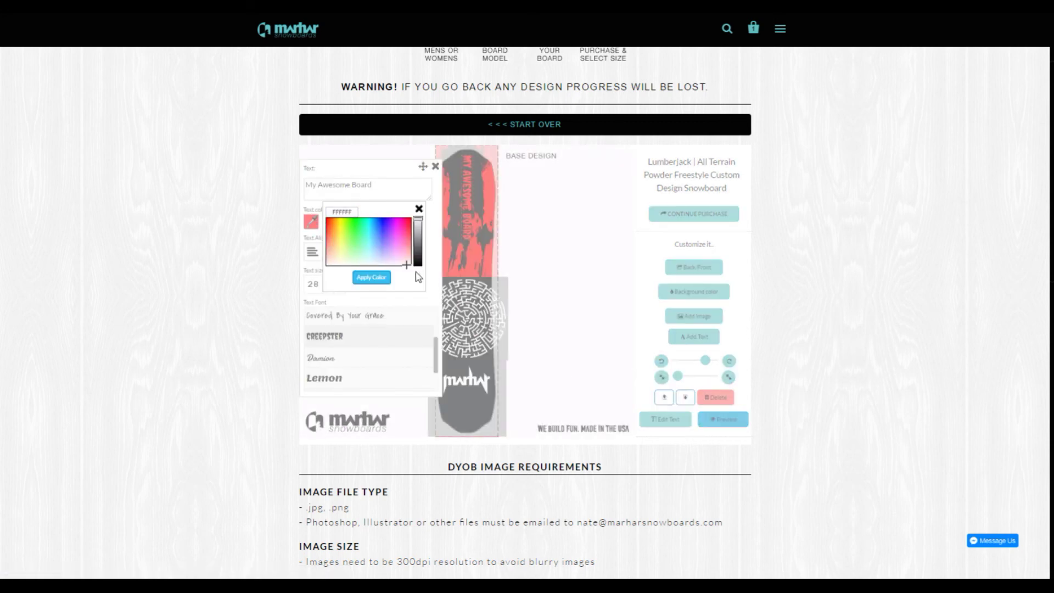
{"action": "left_click", "coordinate": [371, 279]}
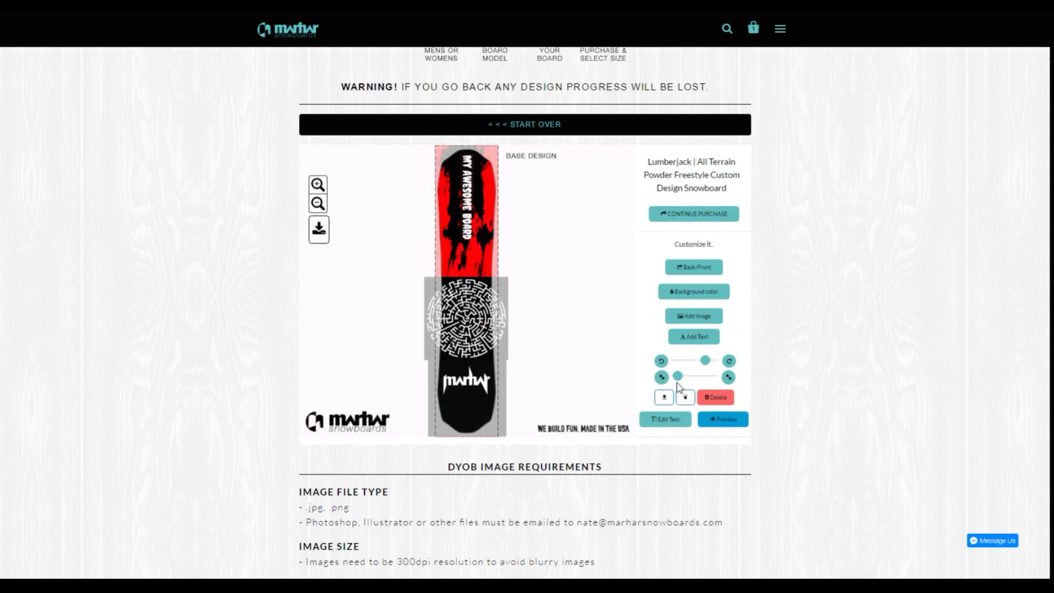
{"action": "left_click_drag", "start_coordinate": [676, 376], "coordinate": [680, 375]}
{"action": "left_click_drag", "start_coordinate": [466, 177], "coordinate": [466, 191]}
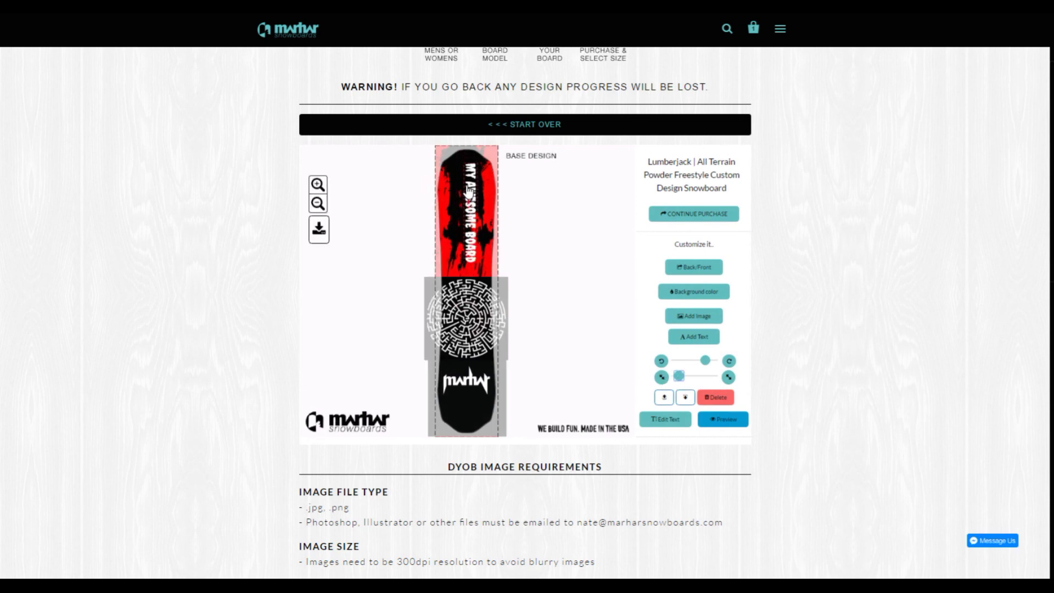
{"action": "left_click", "coordinate": [721, 422]}
Leave the preview and view the other product image of the finished board.
{"action": "left_click", "coordinate": [679, 255]}
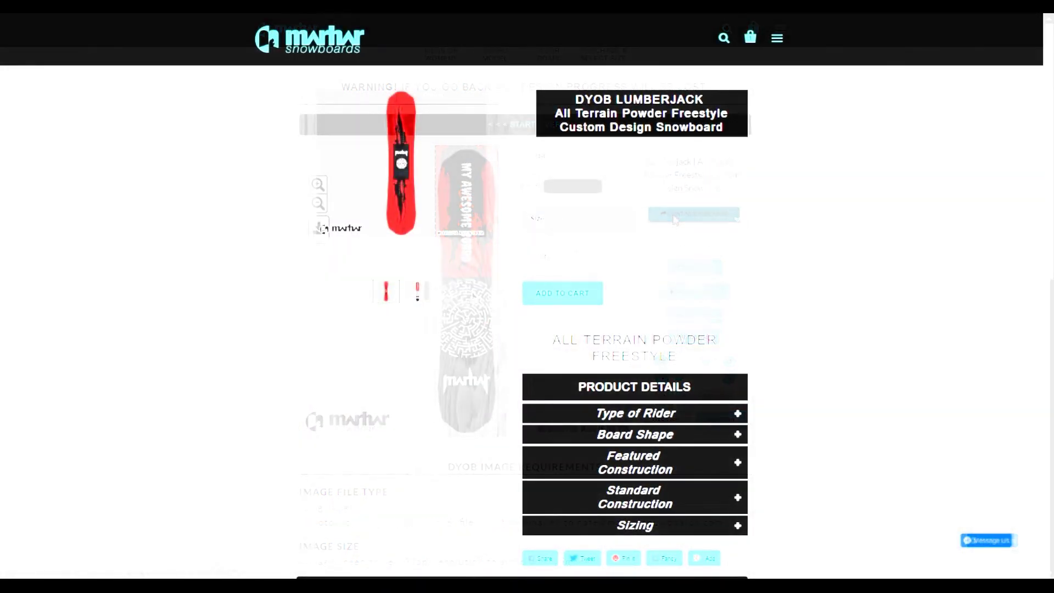
{"action": "left_click", "coordinate": [418, 301]}
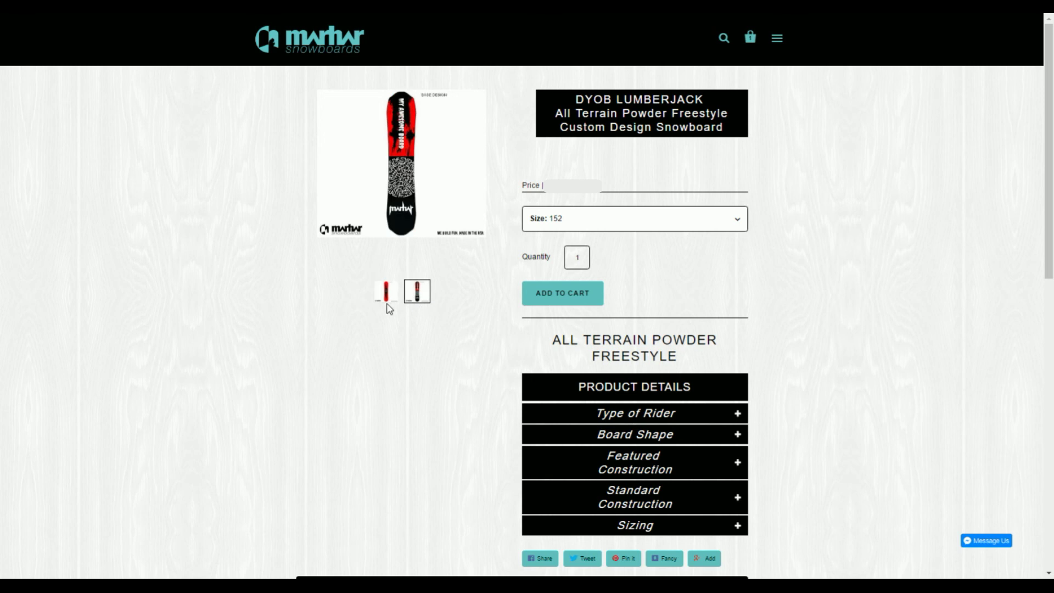